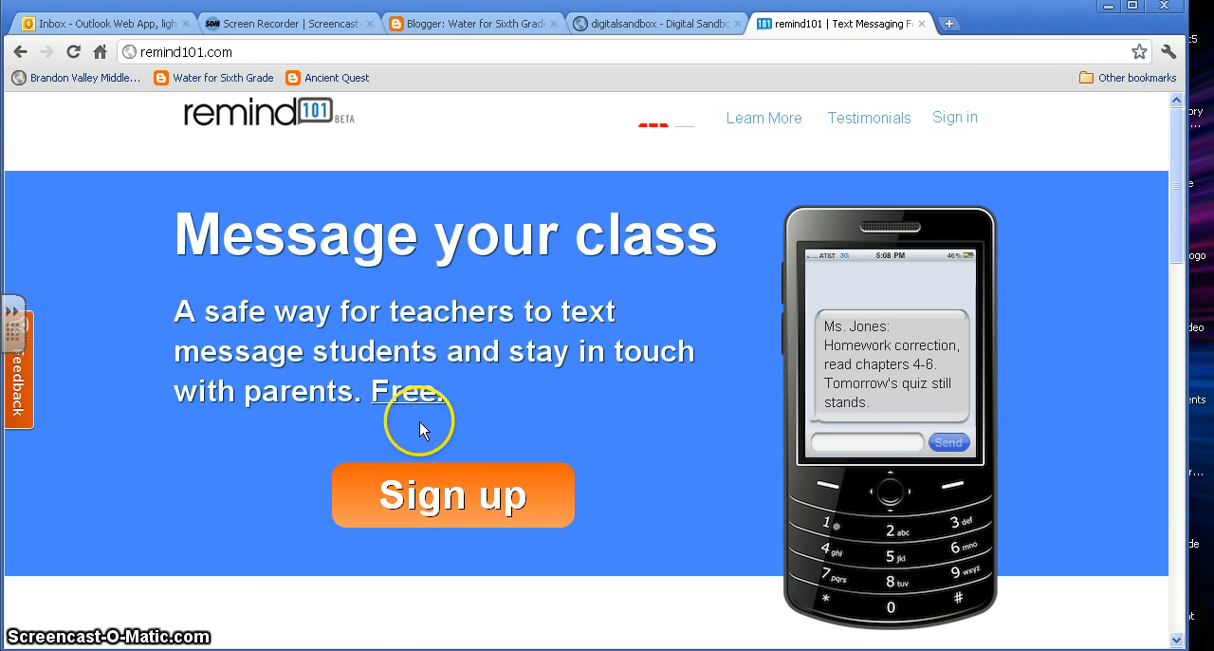
Open the sign-up form, choose the title Mr. and fill in the teacher's first name, last name and e-mail.
{"action": "left_click", "coordinate": [453, 495]}
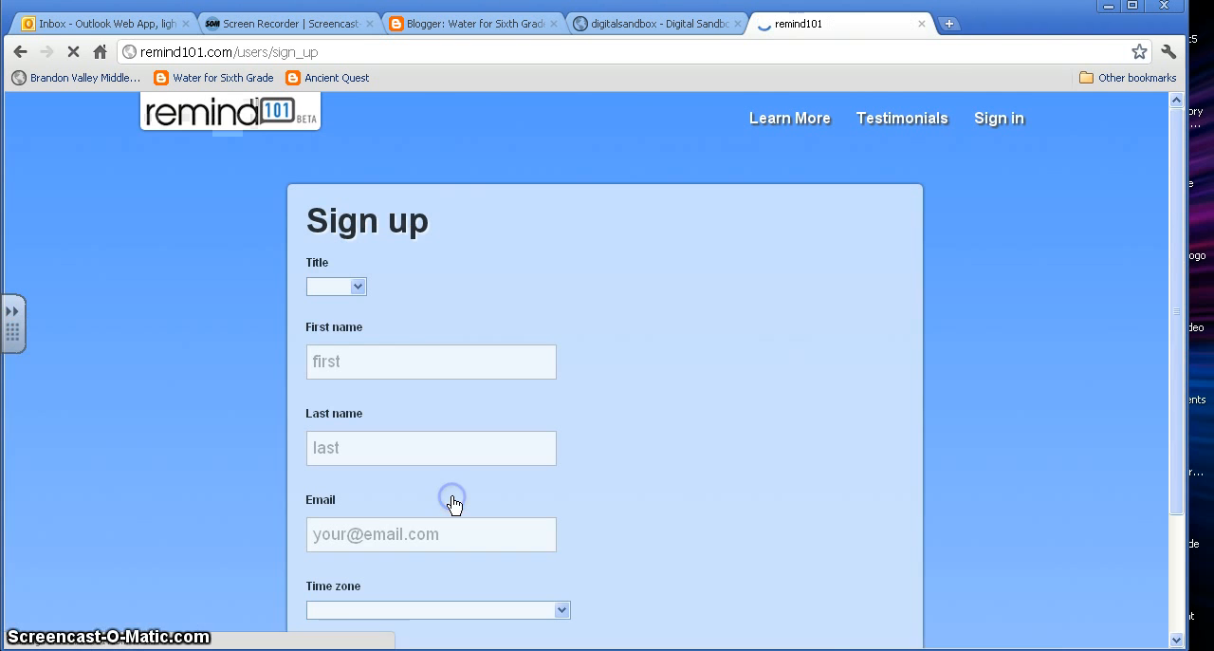
{"action": "left_click", "coordinate": [356, 287]}
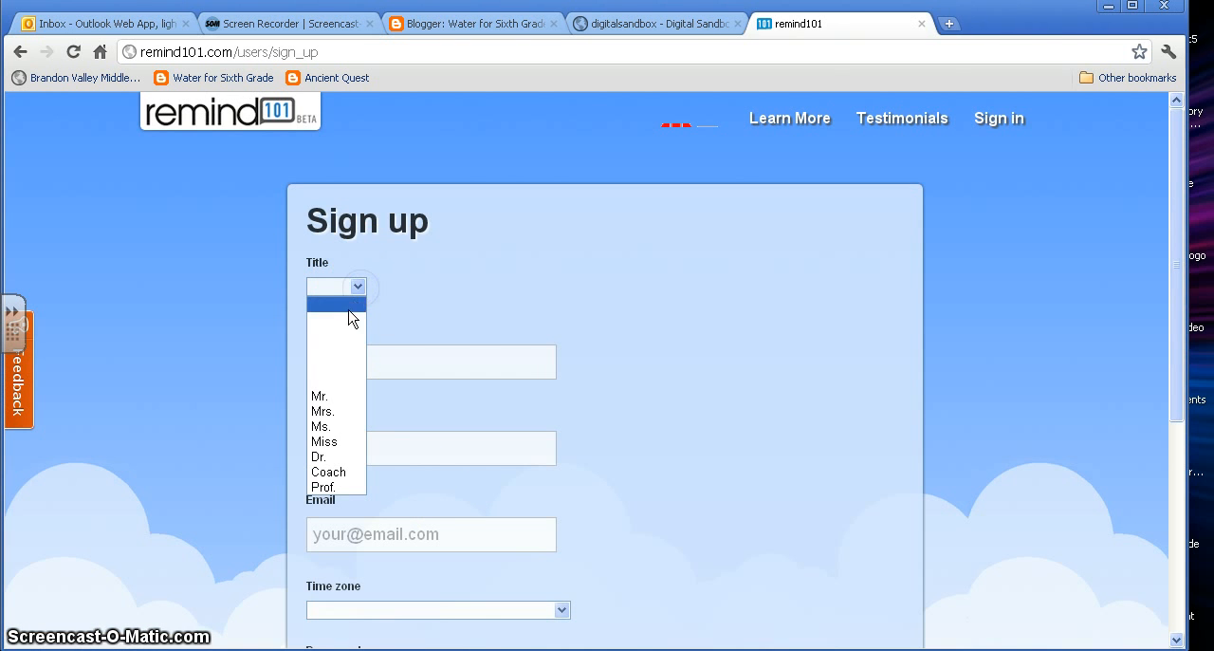
{"action": "left_click", "coordinate": [333, 396]}
{"action": "left_click", "coordinate": [360, 368]}
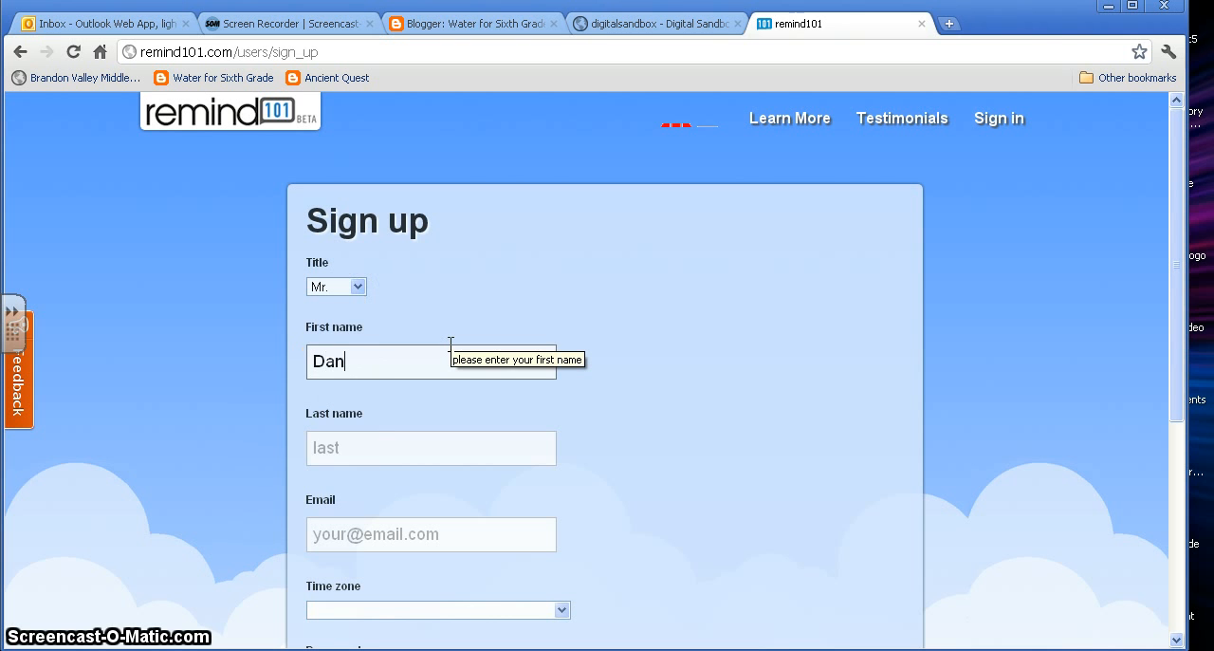
{"action": "key", "text": "Tab"}
{"action": "key", "text": "Tab"}
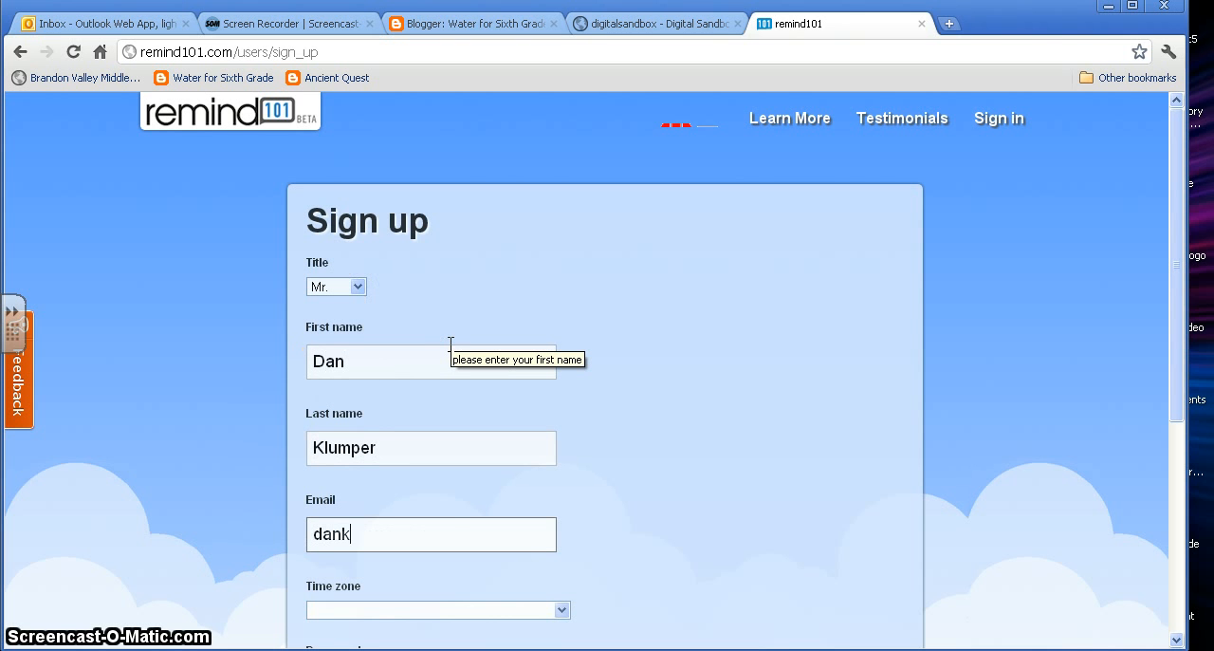
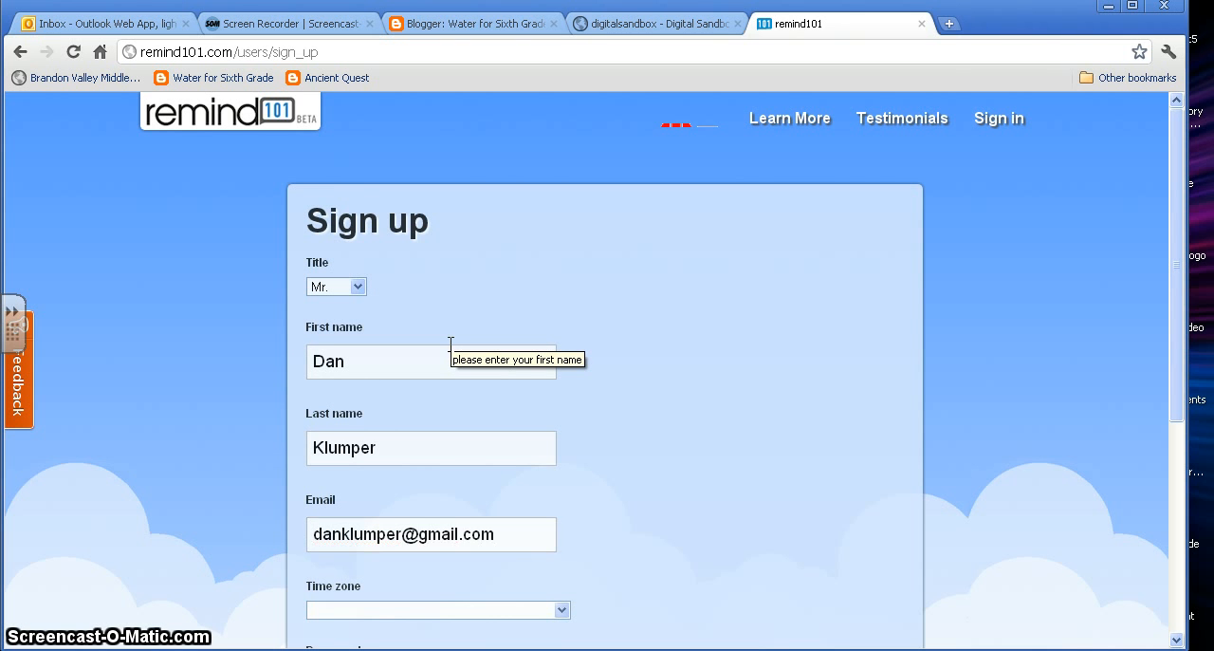
Set the account's time zone to (GMT-06:00) Central Time (US & Canada).
{"action": "left_click", "coordinate": [377, 372]}
{"action": "scroll", "coordinate": [542, 483], "scroll_direction": "down", "scroll_amount": 2}
{"action": "left_click", "coordinate": [534, 417]}
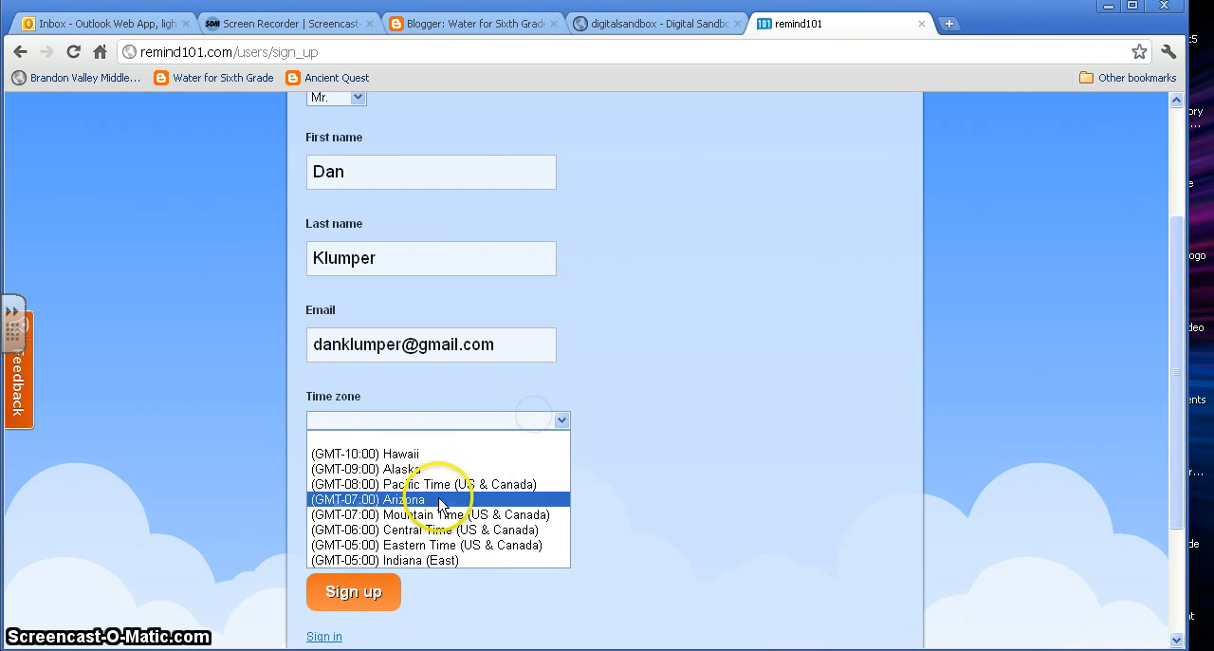
{"action": "left_click", "coordinate": [430, 529]}
Enter the account password, accept the terms of service and submit the sign-up form.
{"action": "left_click", "coordinate": [414, 493]}
{"action": "type", "text": "***"}
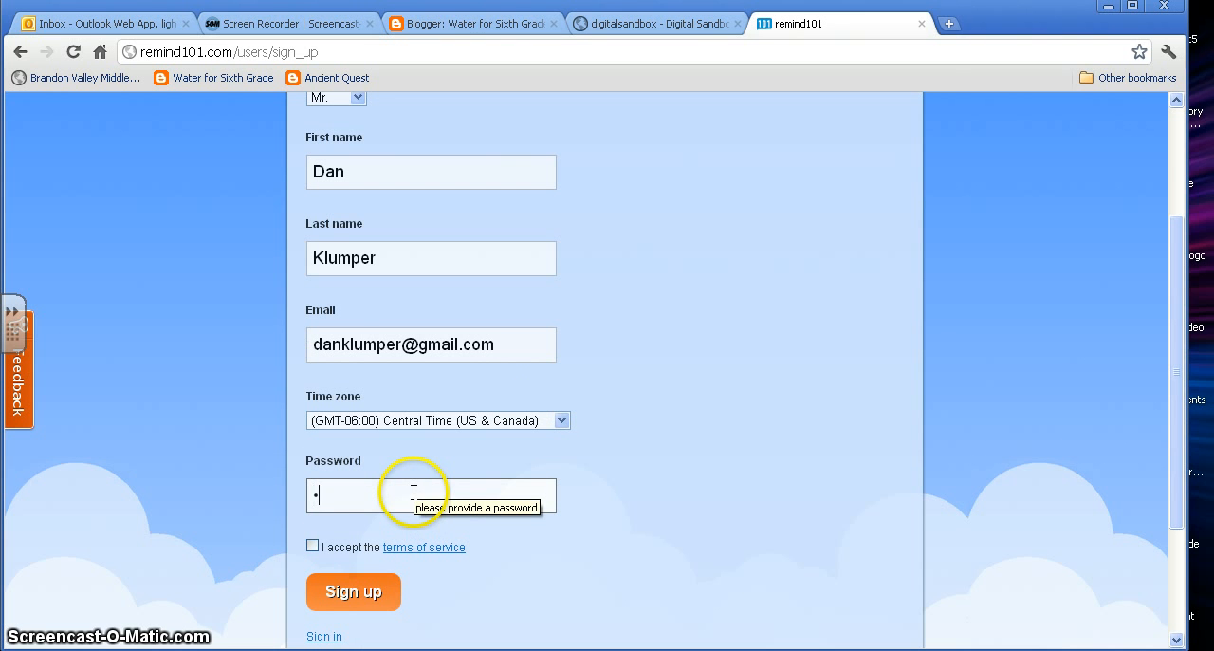
{"action": "type", "text": "***"}
{"action": "left_click", "coordinate": [313, 546]}
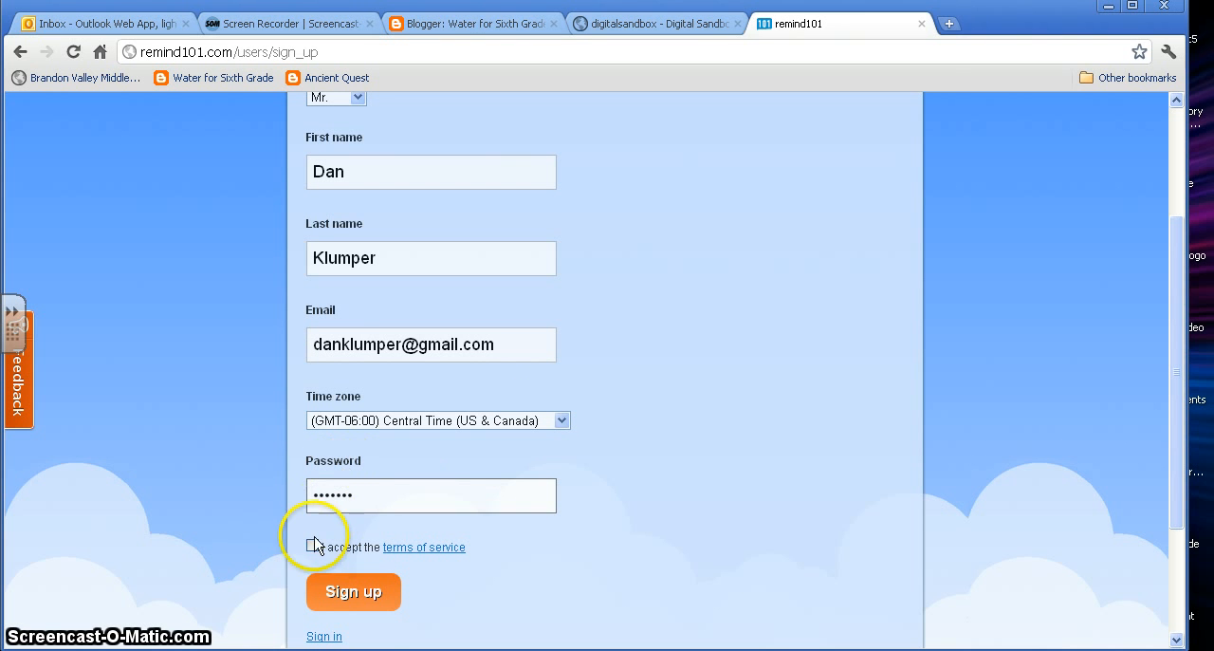
{"action": "left_click", "coordinate": [346, 591]}
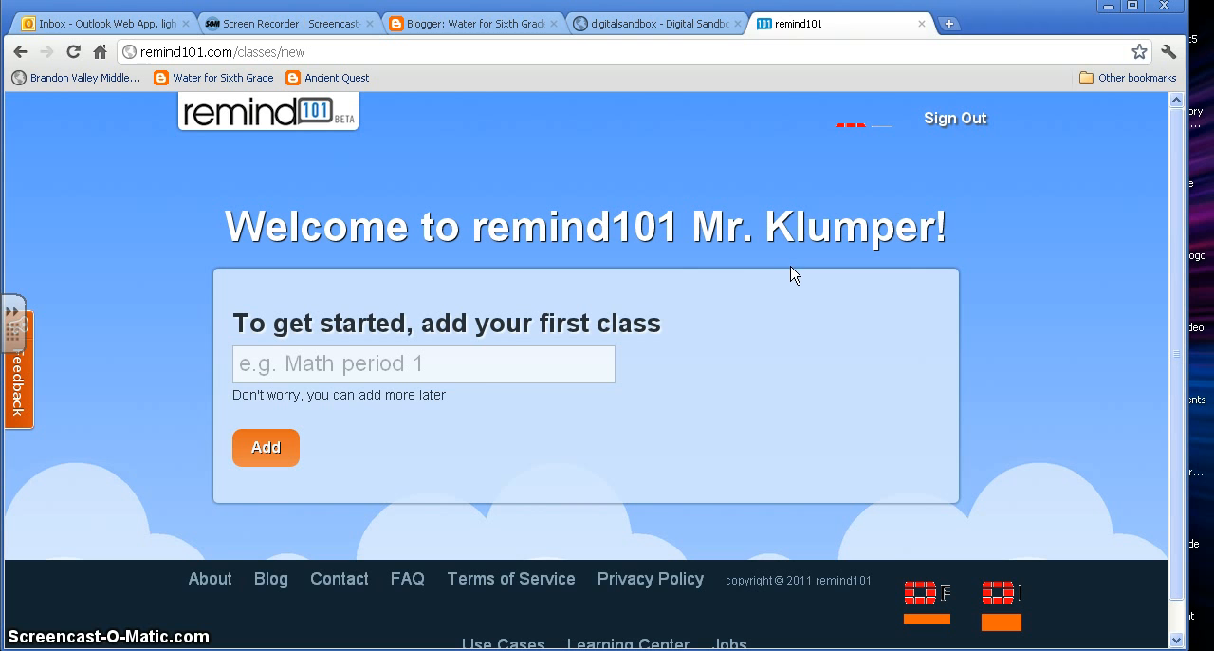
Add the first class with the name "Algebra 2".
{"action": "left_click", "coordinate": [389, 366]}
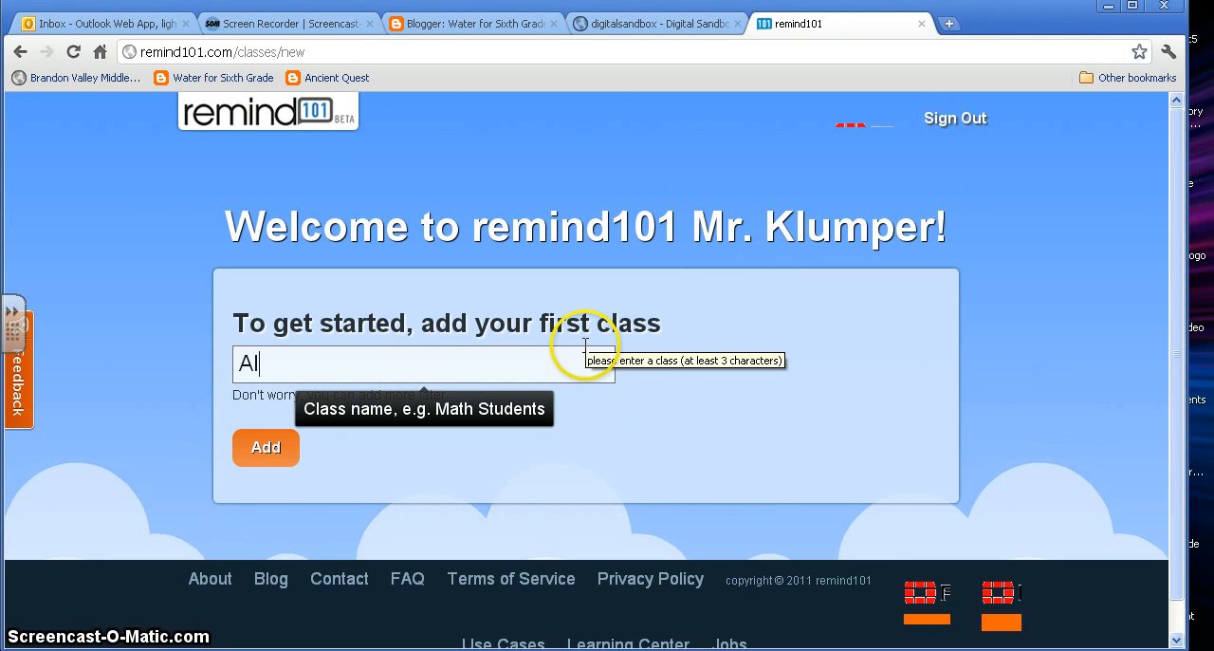
{"action": "type", "text": "Algebra 2"}
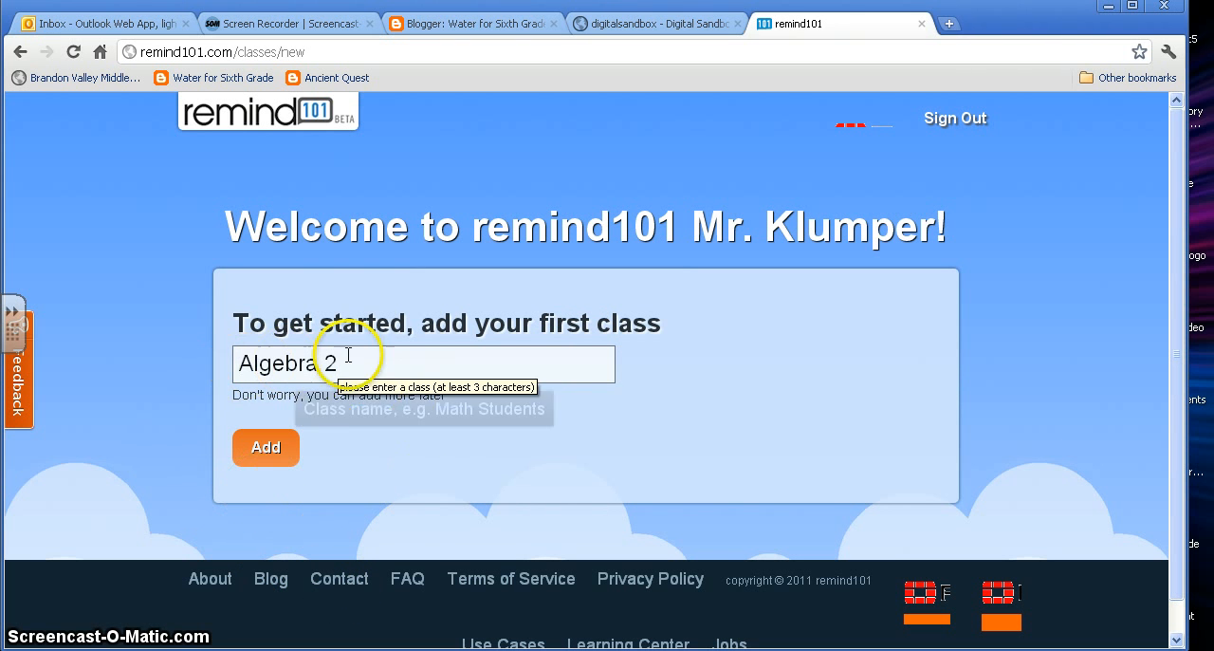
{"action": "left_click", "coordinate": [267, 453]}
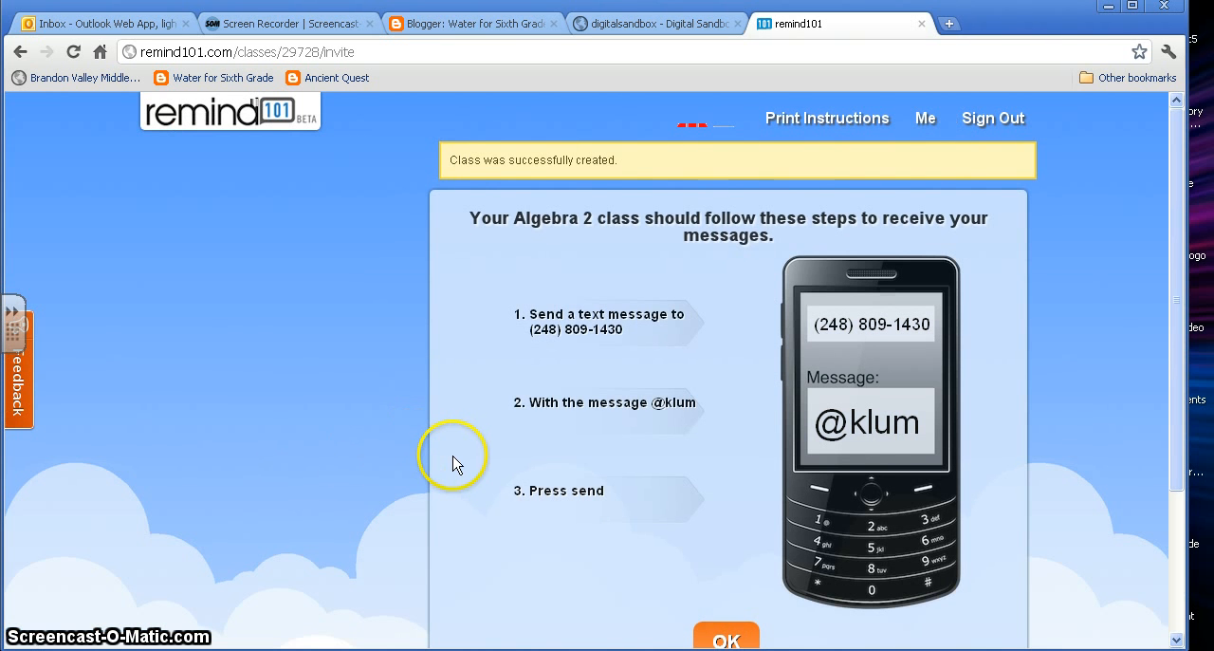
Review the text-message joining instructions for the Algebra 2 class and continue to the message page.
{"action": "scroll", "coordinate": [453, 461], "scroll_direction": "down", "scroll_amount": 2}
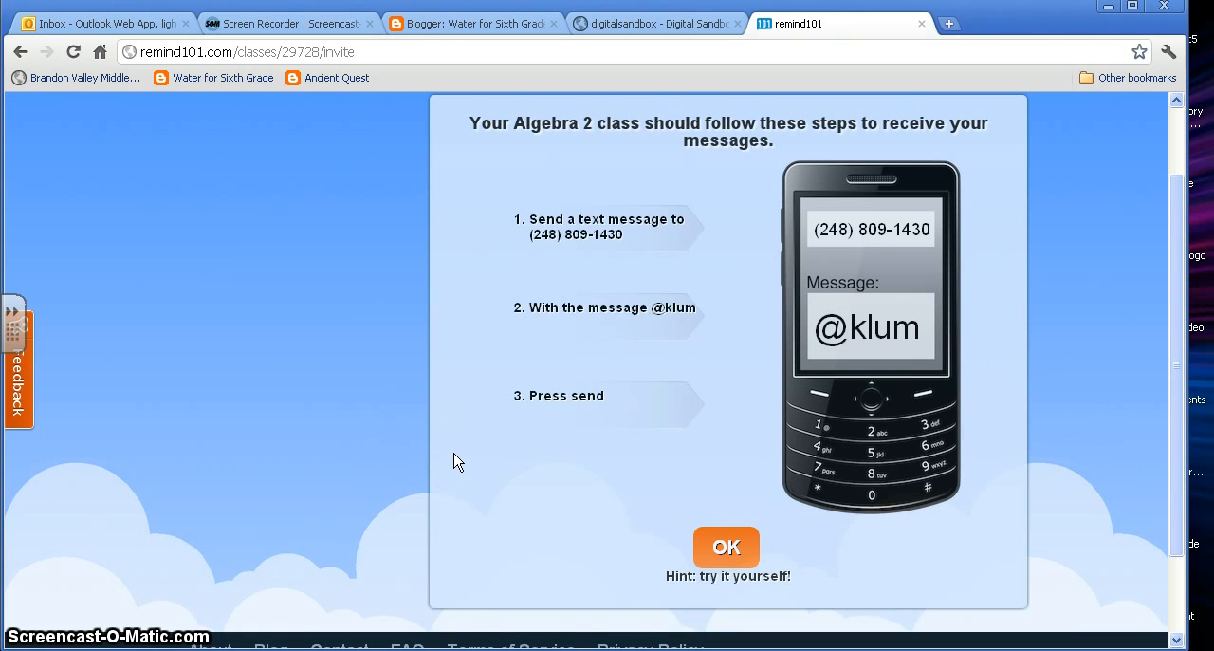
{"action": "scroll", "coordinate": [454, 461], "scroll_direction": "up", "scroll_amount": 2}
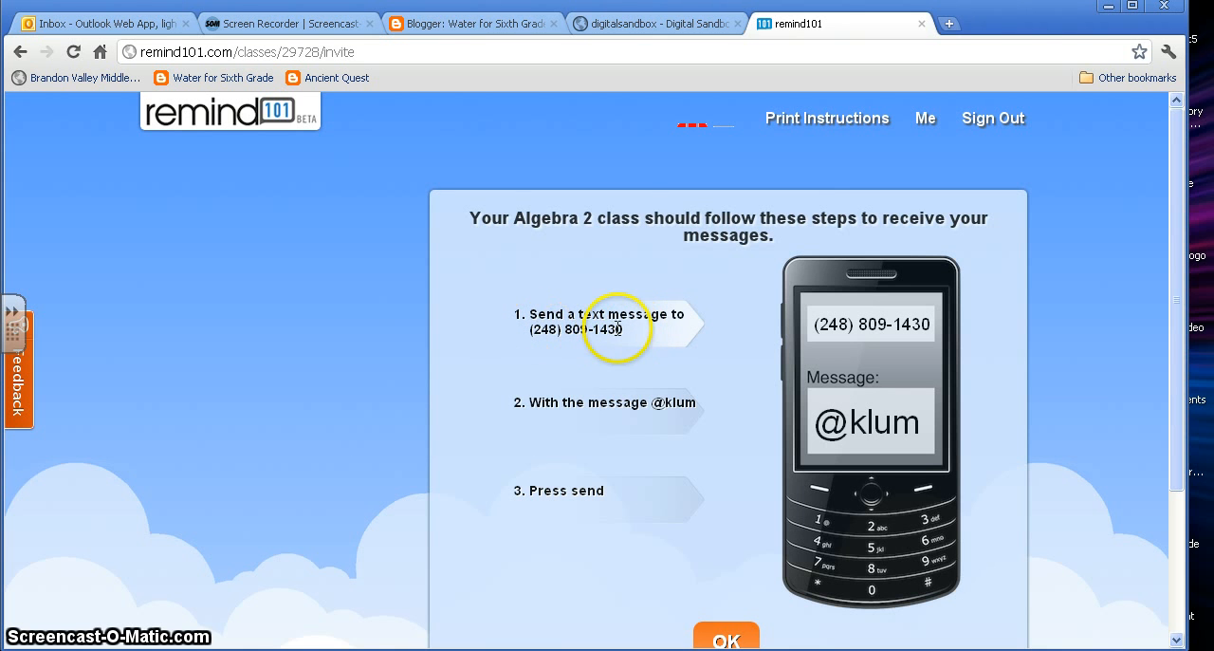
{"action": "mouse_move", "coordinate": [746, 351]}
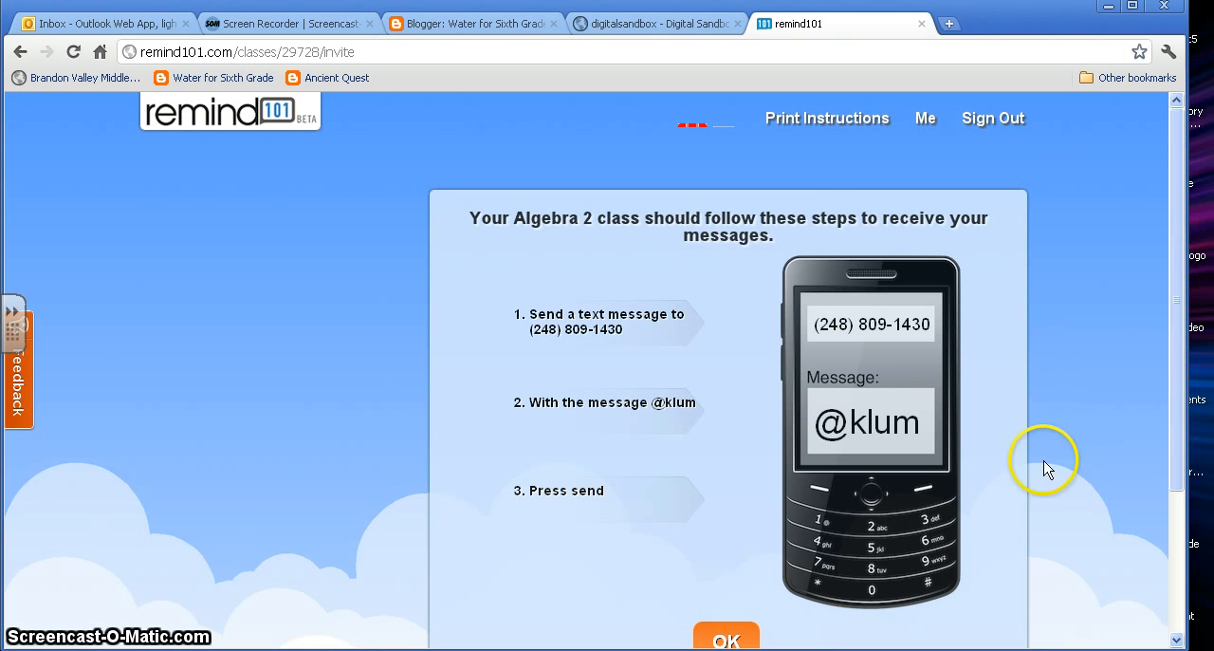
{"action": "mouse_move", "coordinate": [873, 496]}
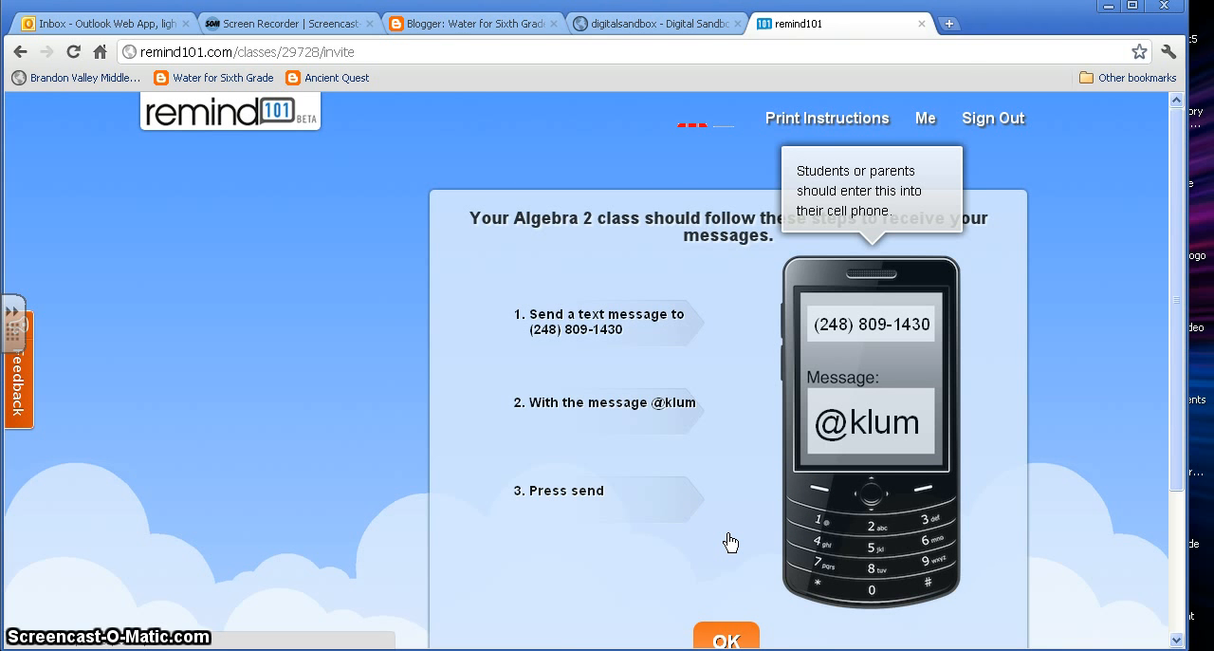
{"action": "scroll", "coordinate": [730, 542], "scroll_direction": "down", "scroll_amount": 1}
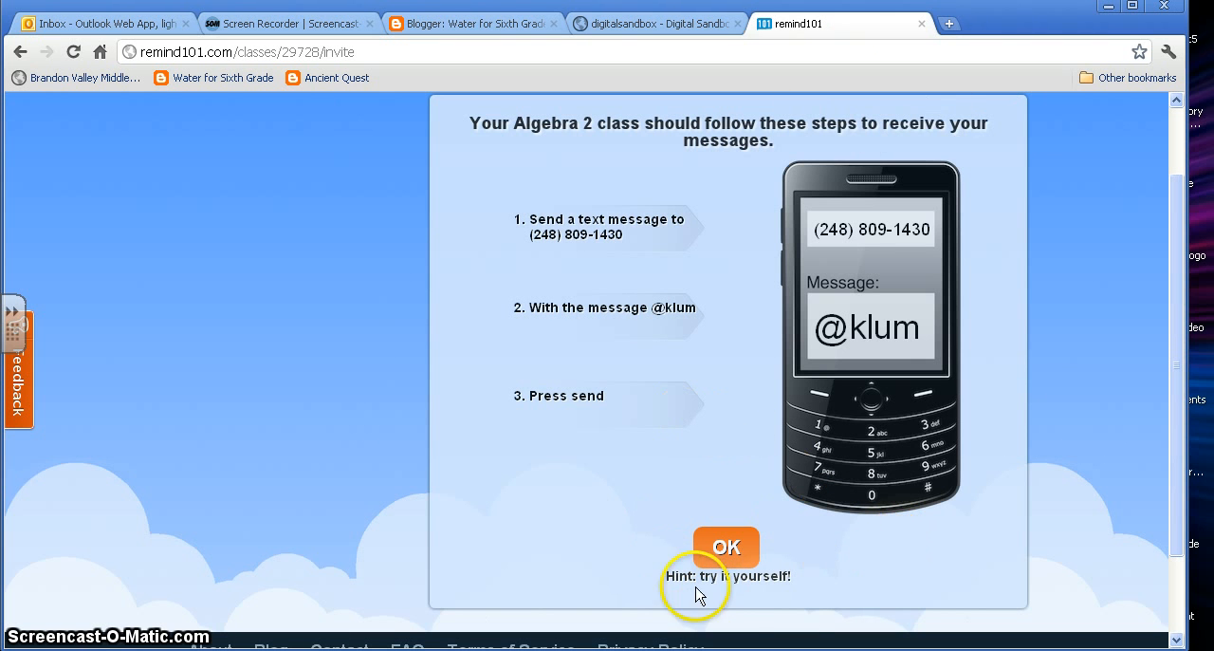
{"action": "left_click", "coordinate": [724, 554]}
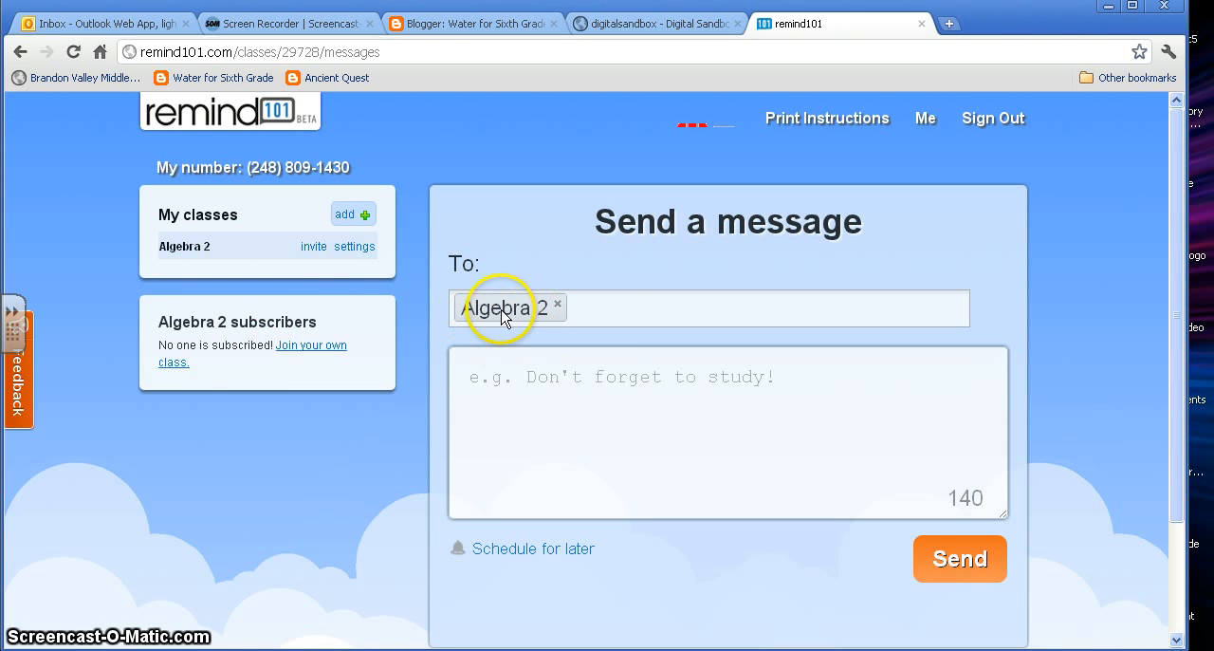
Write the message "Test Friday. Please study!" to the Algebra 2 class.
{"action": "left_click", "coordinate": [529, 368]}
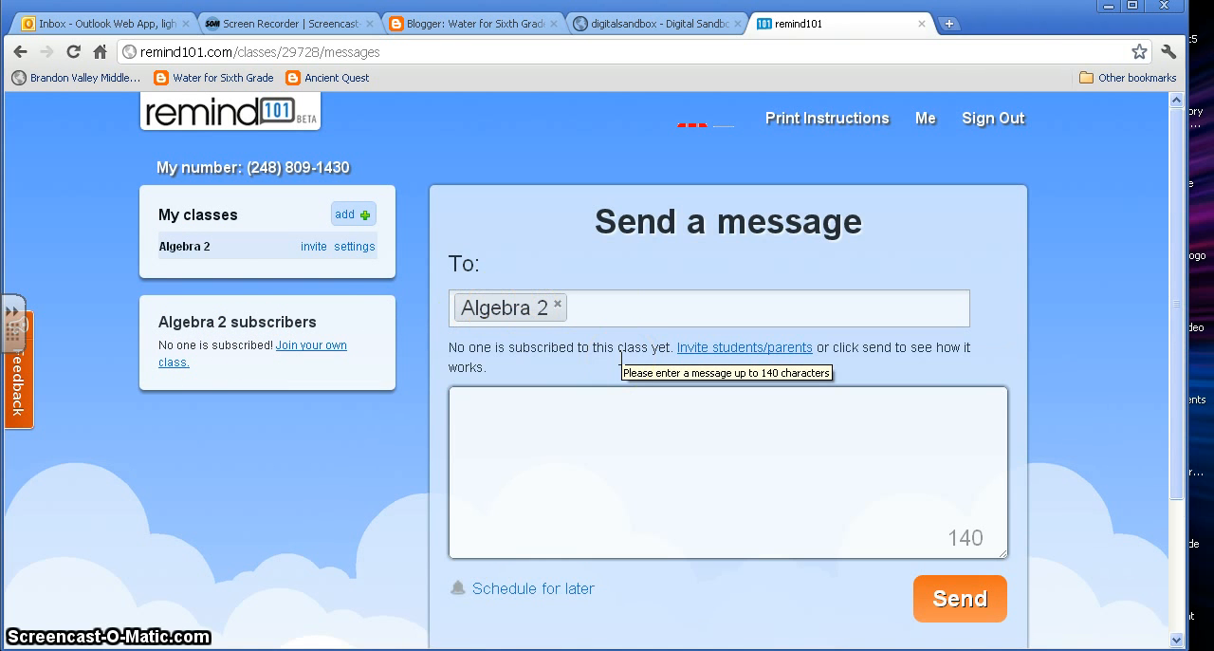
{"action": "type", "text": "Test Fri"}
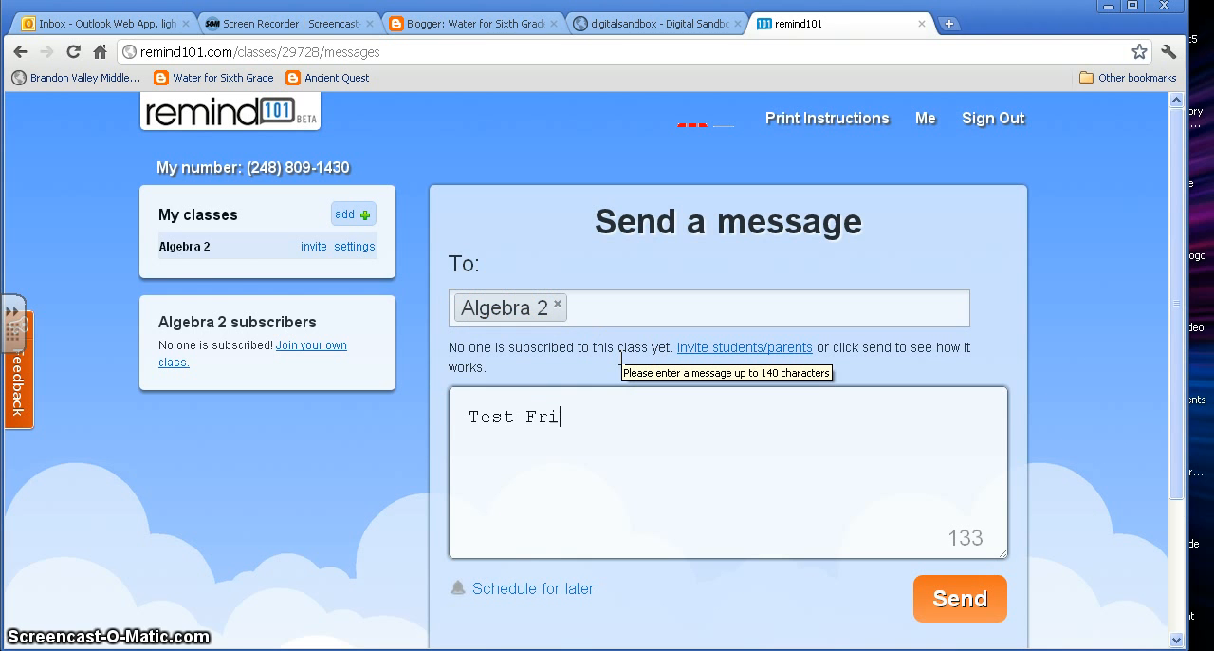
{"action": "type", "text": "day. Please study"}
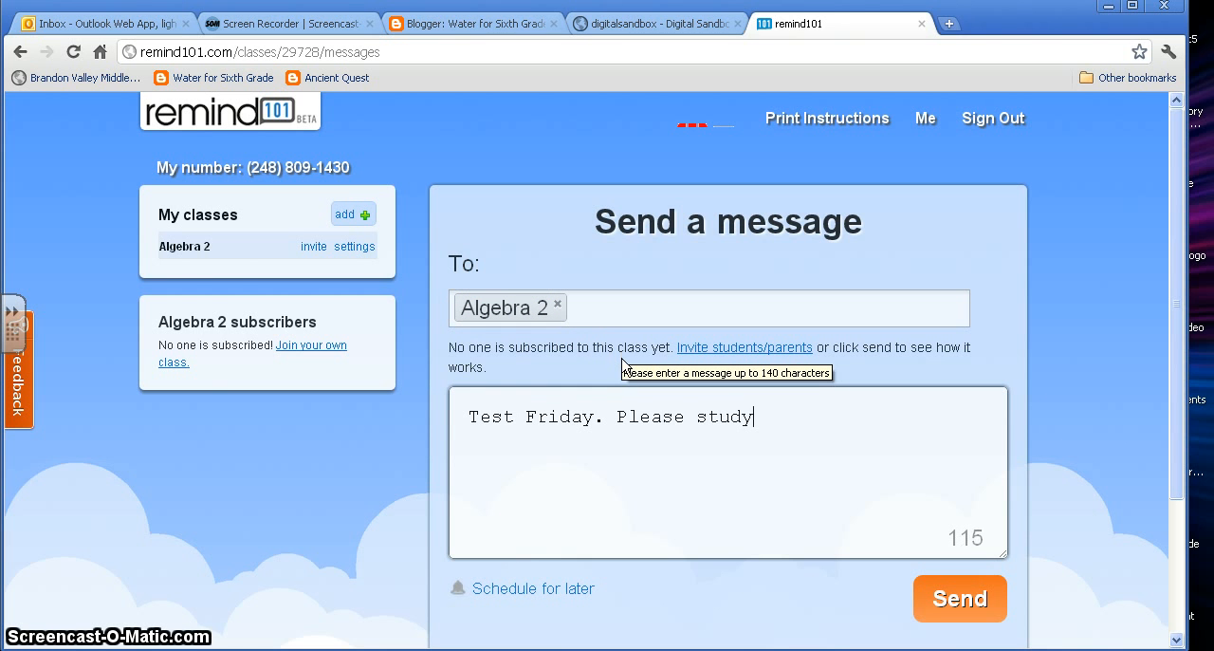
{"action": "type", "text": "!"}
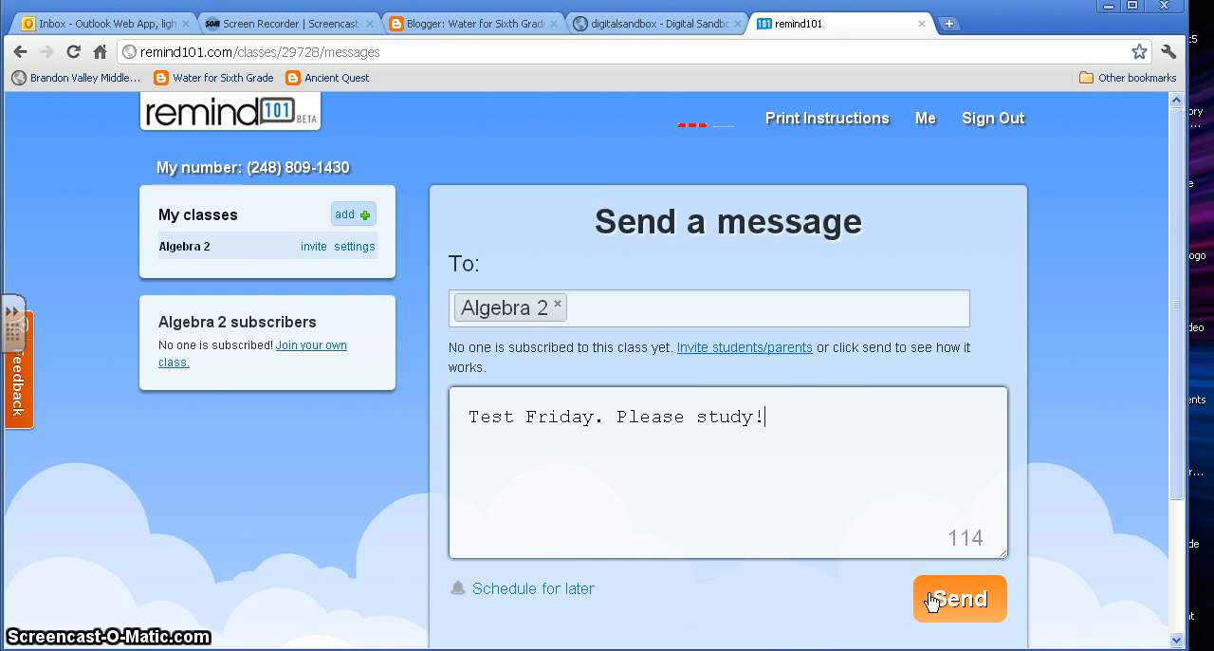
Set the message's scheduled sending time to Thu, Apr 5, 2012 at 12:00 pm.
{"action": "scroll", "coordinate": [820, 578], "scroll_direction": "down", "scroll_amount": 2}
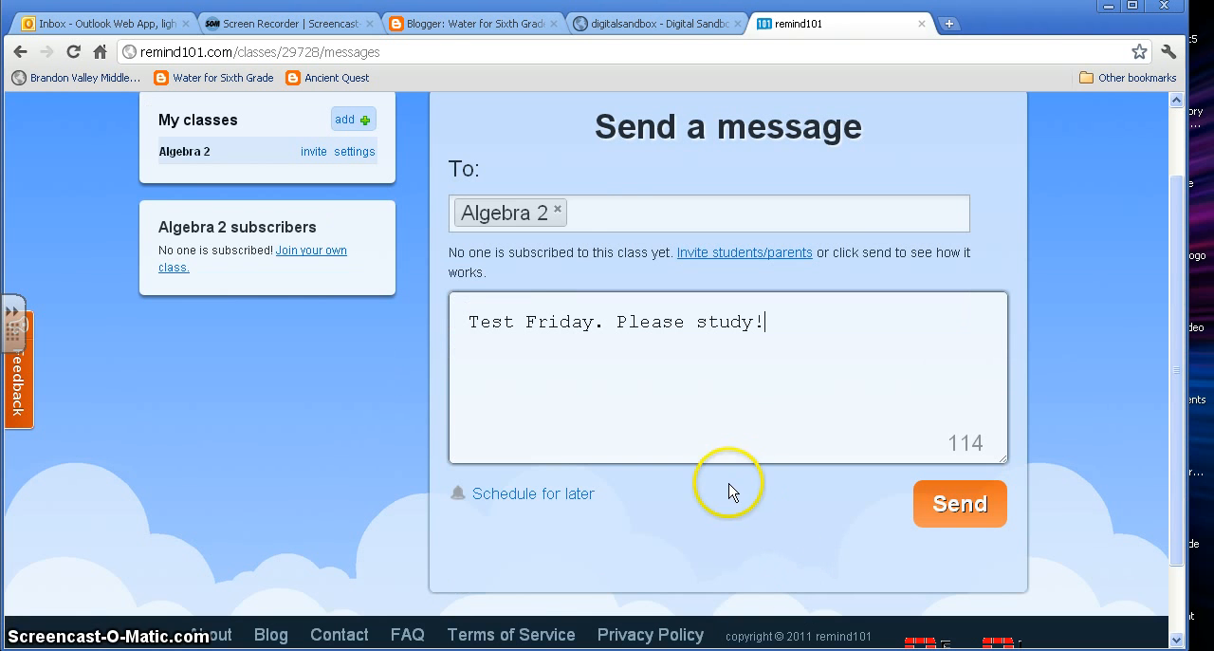
{"action": "left_click", "coordinate": [536, 495]}
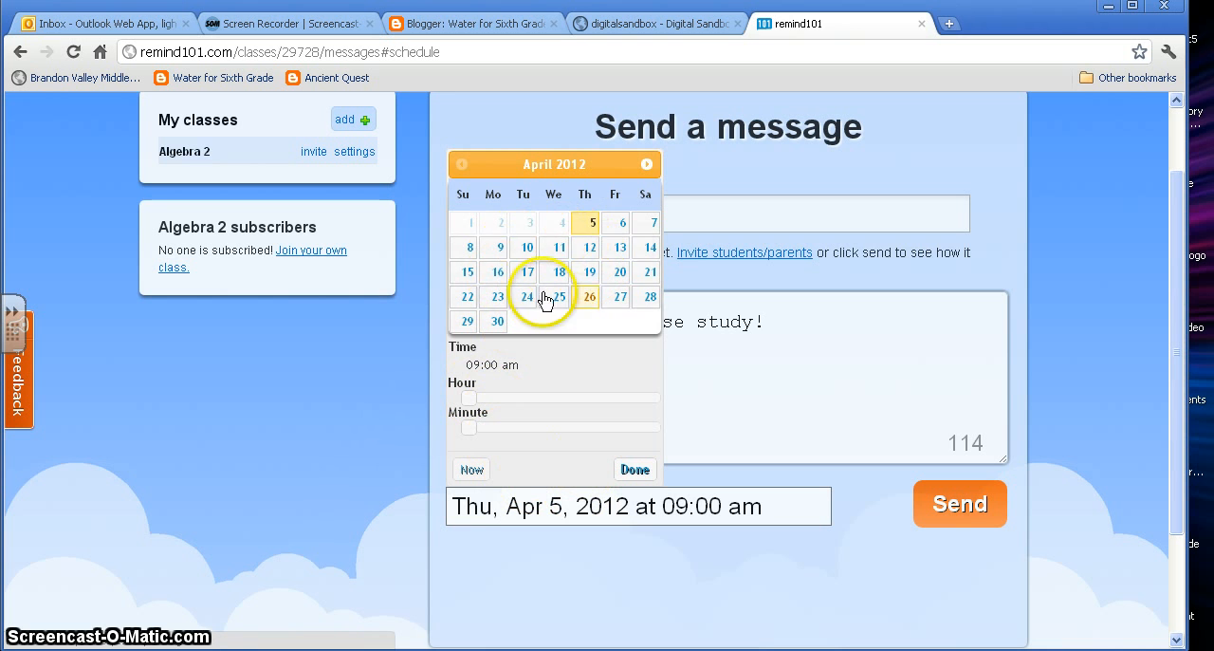
{"action": "left_click_drag", "start_coordinate": [469, 397], "coordinate": [521, 400]}
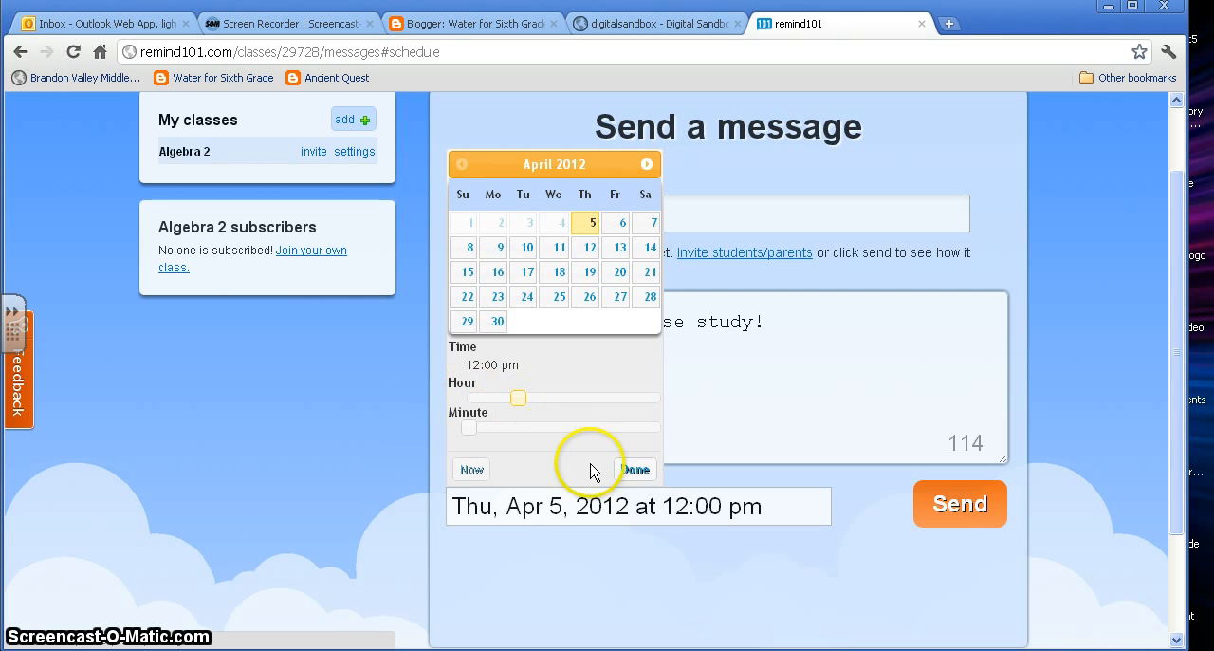
{"action": "left_click", "coordinate": [633, 469]}
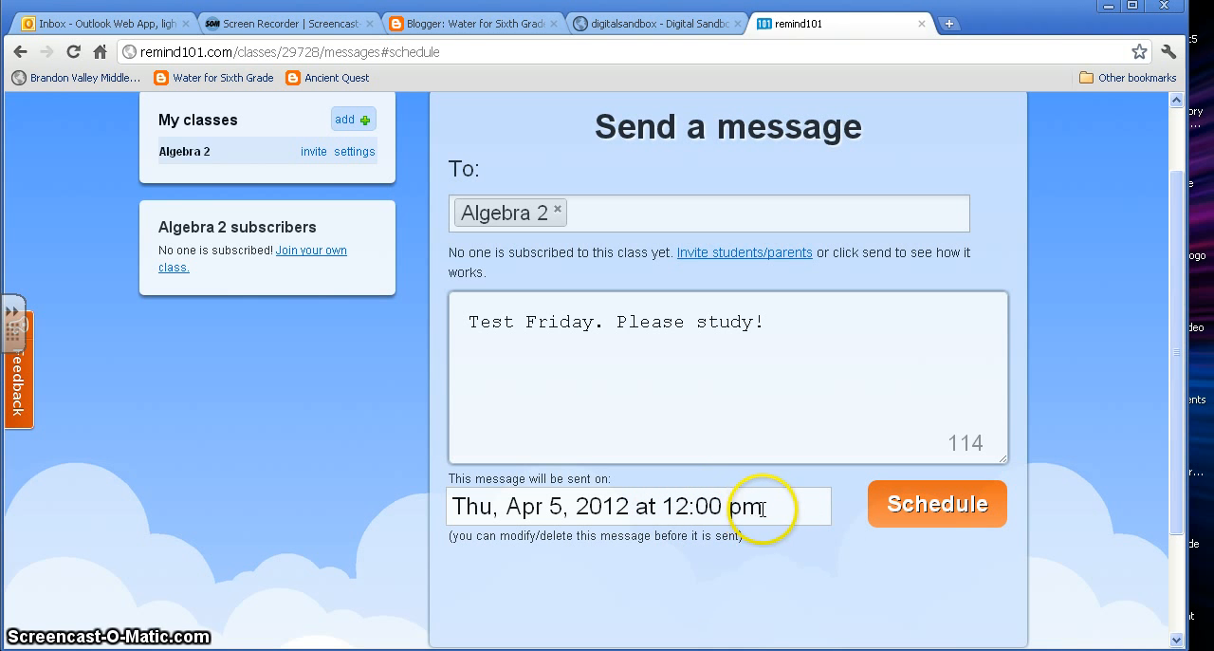
Start adding another class and name it "Geometry2".
{"action": "scroll", "coordinate": [764, 509], "scroll_direction": "up", "scroll_amount": 1}
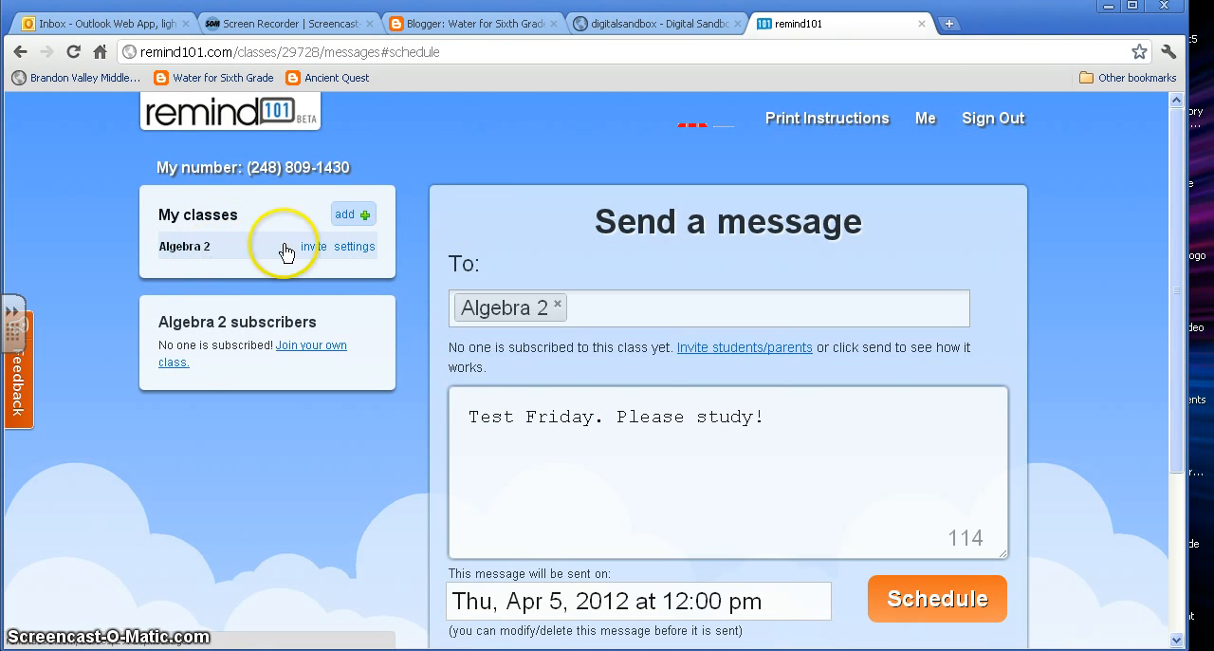
{"action": "left_click", "coordinate": [363, 221]}
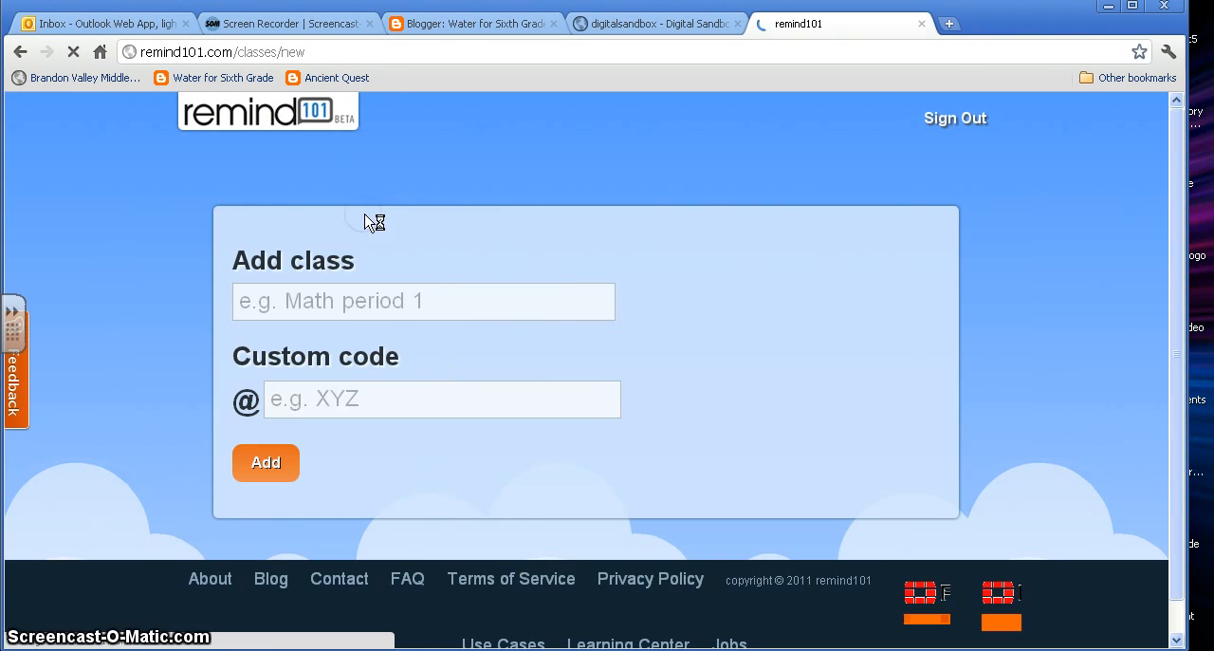
{"action": "left_click", "coordinate": [321, 298]}
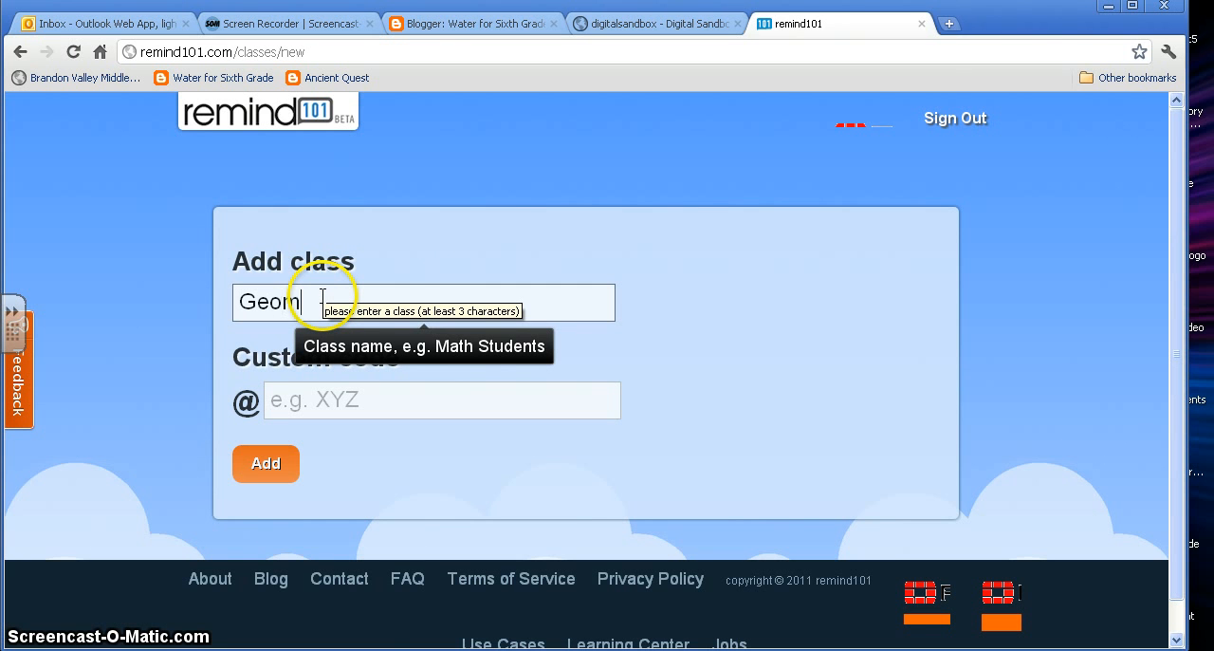
{"action": "type", "text": "Geometry2"}
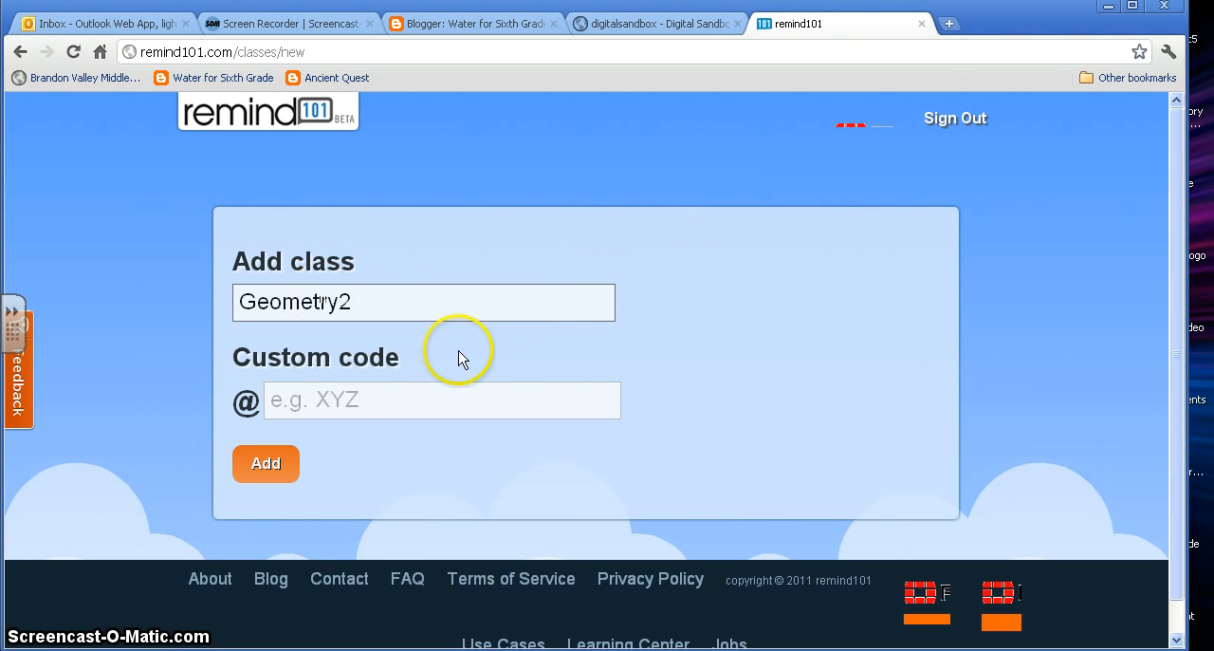
Try to set the new class's custom code to "(pick something)".
{"action": "left_click", "coordinate": [312, 404]}
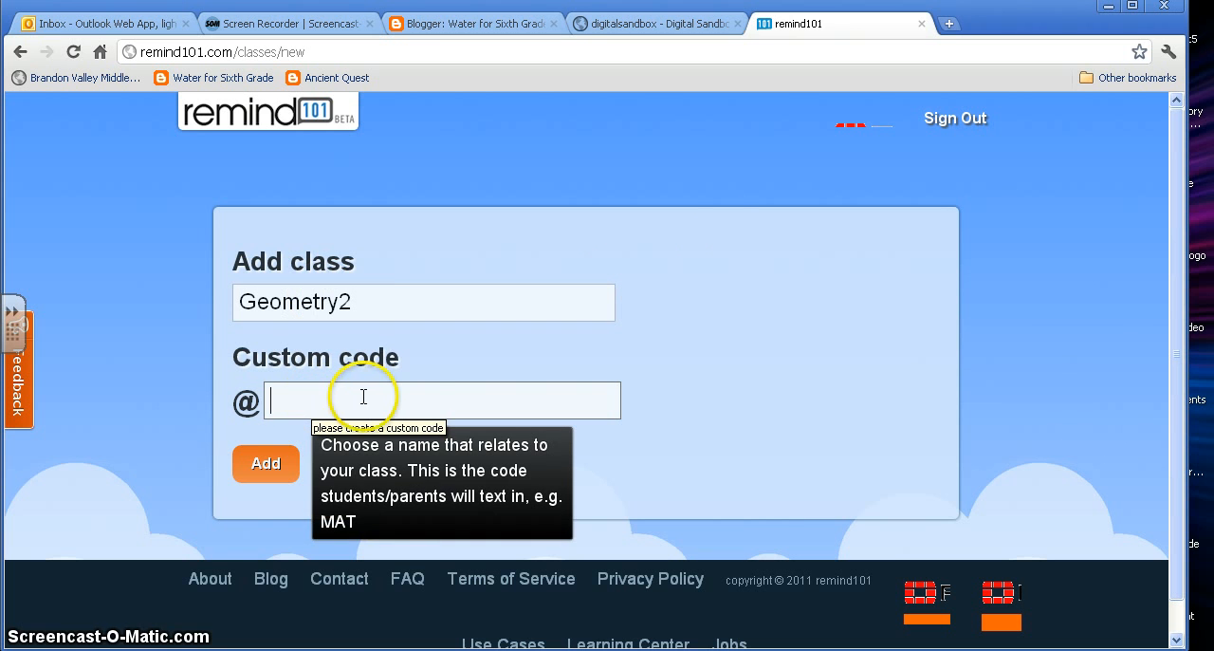
{"action": "type", "text": "("}
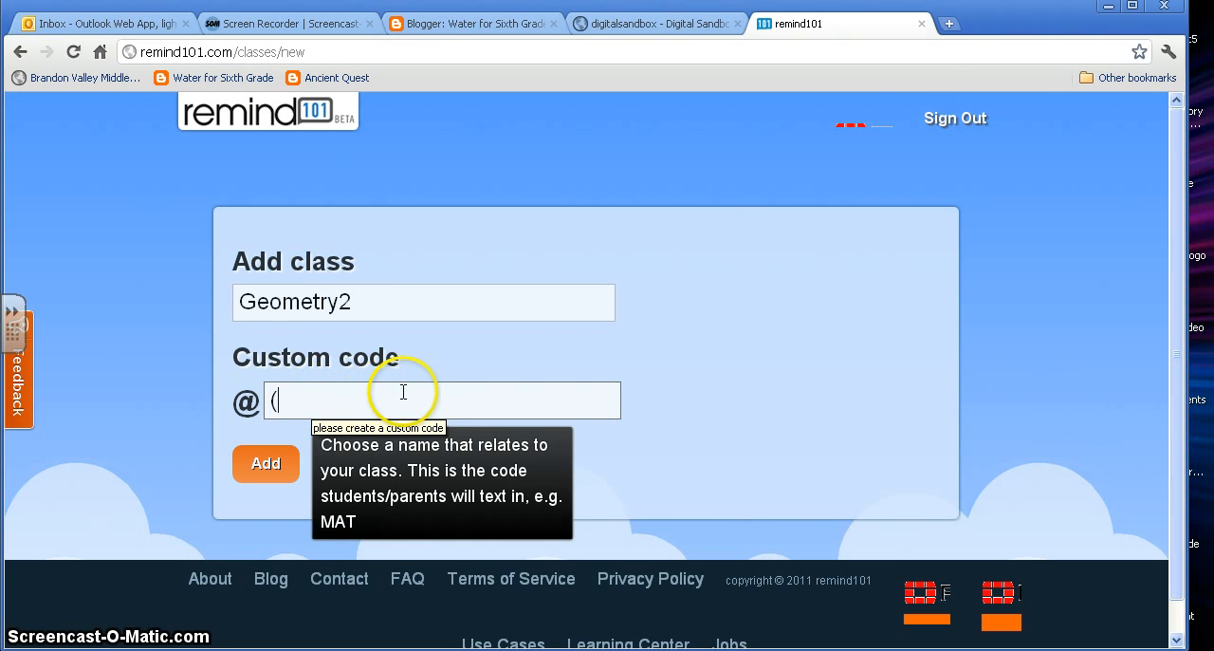
{"action": "type", "text": "pick something"}
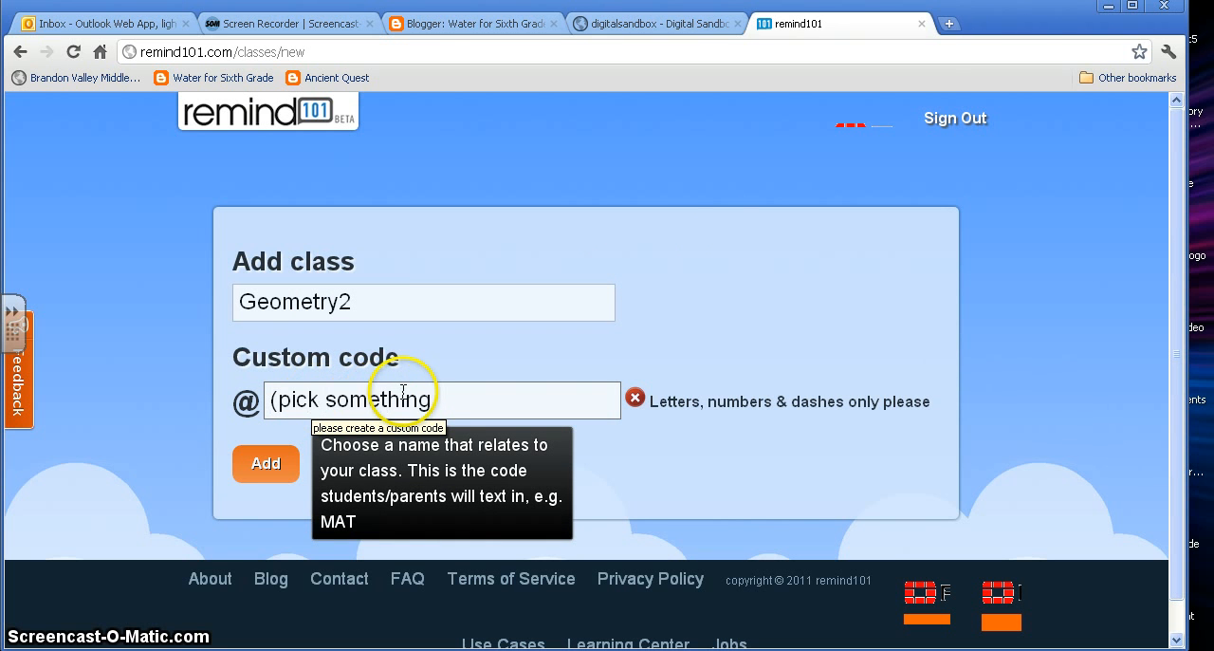
{"action": "type", "text": ")"}
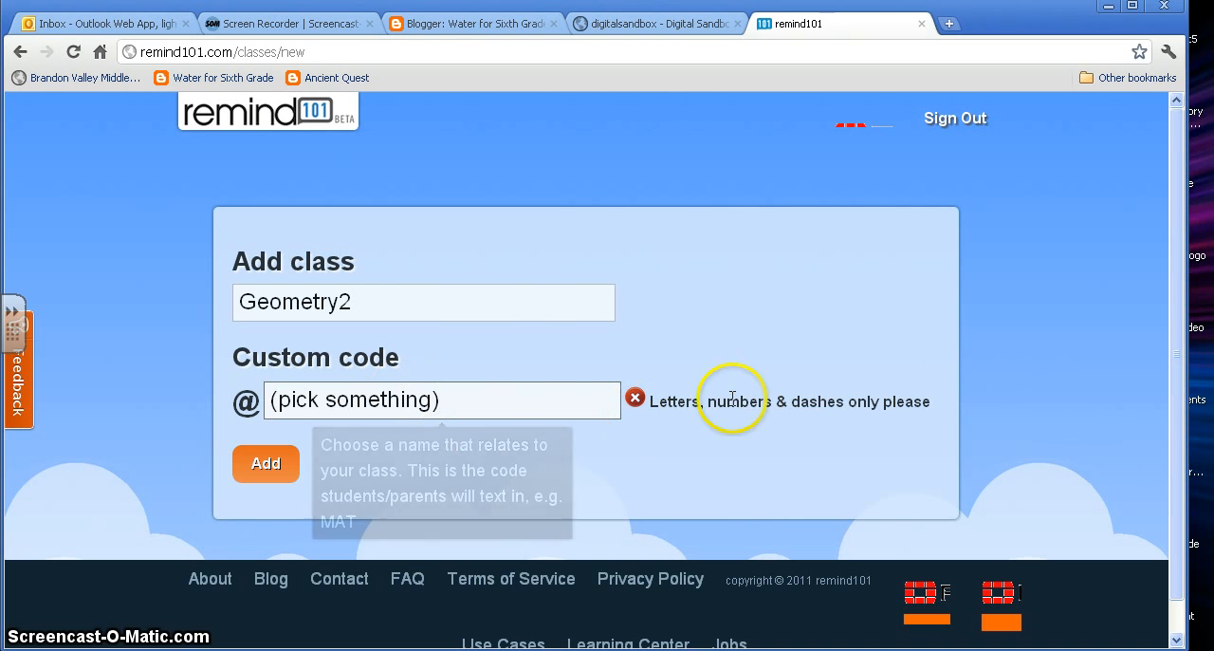
Clear the custom code of the new Geometry2 class and try to add the class without one.
{"action": "left_click_drag", "start_coordinate": [461, 406], "coordinate": [224, 382]}
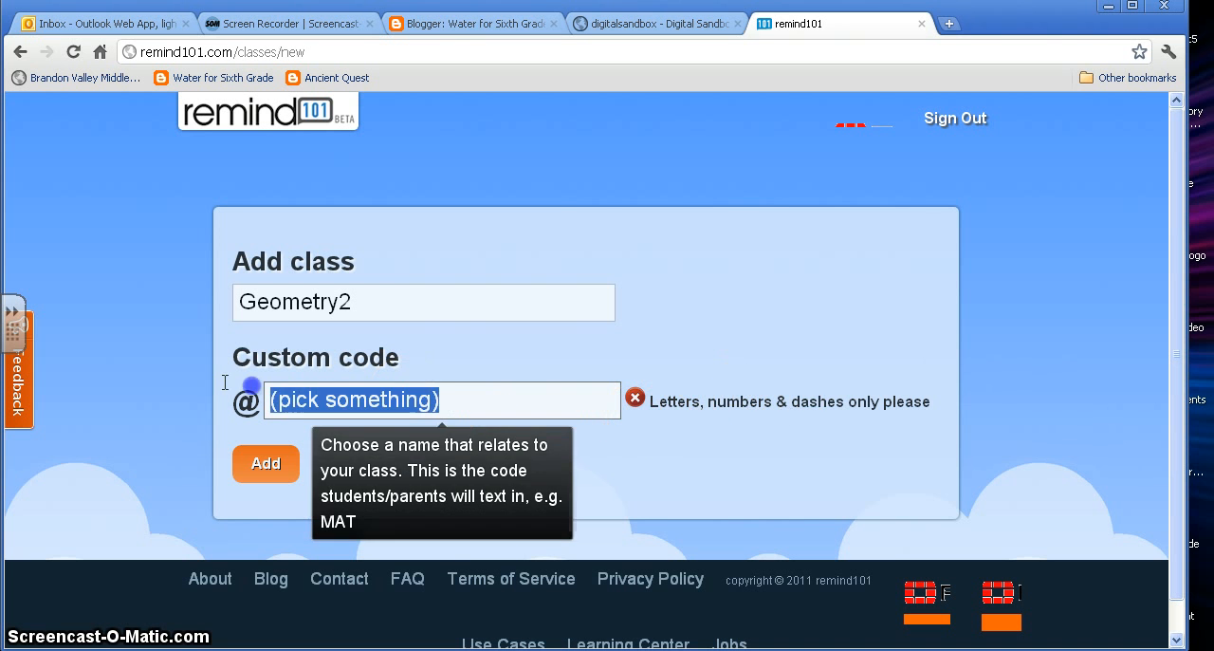
{"action": "key", "text": "BackSpace"}
{"action": "left_click", "coordinate": [264, 473]}
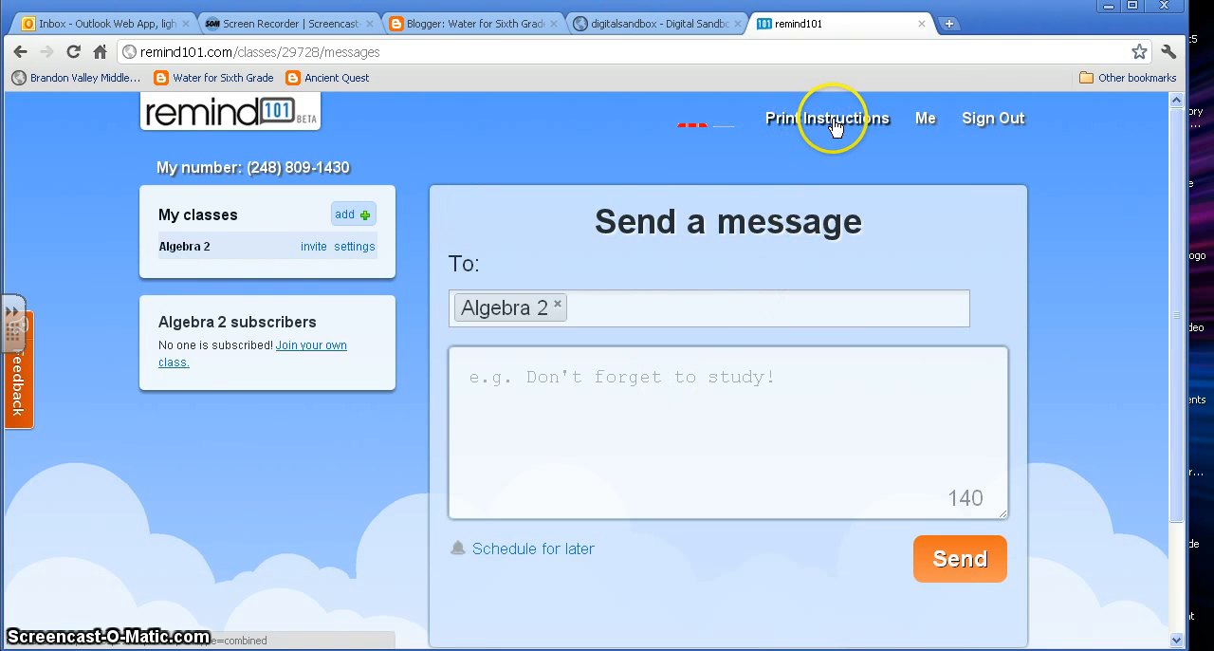
Download the printable Algebra 2 sign-up instructions PDF, view it in Adobe Reader, and return to the class's message page.
{"action": "left_click", "coordinate": [833, 121]}
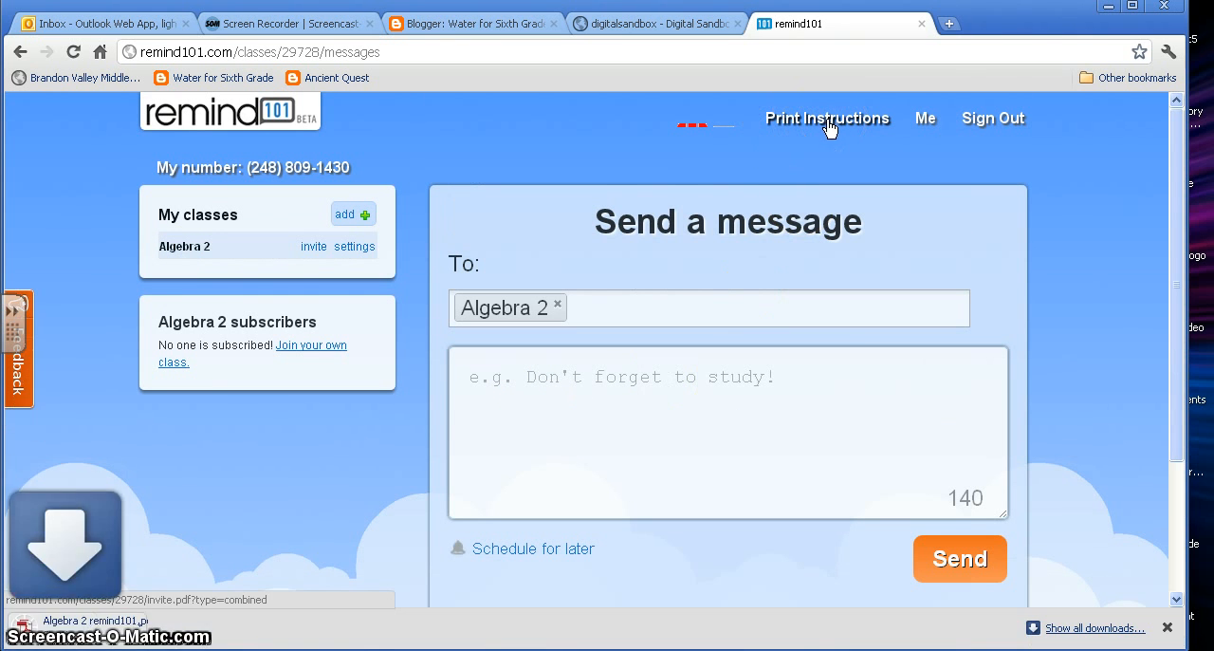
{"action": "left_click", "coordinate": [104, 624]}
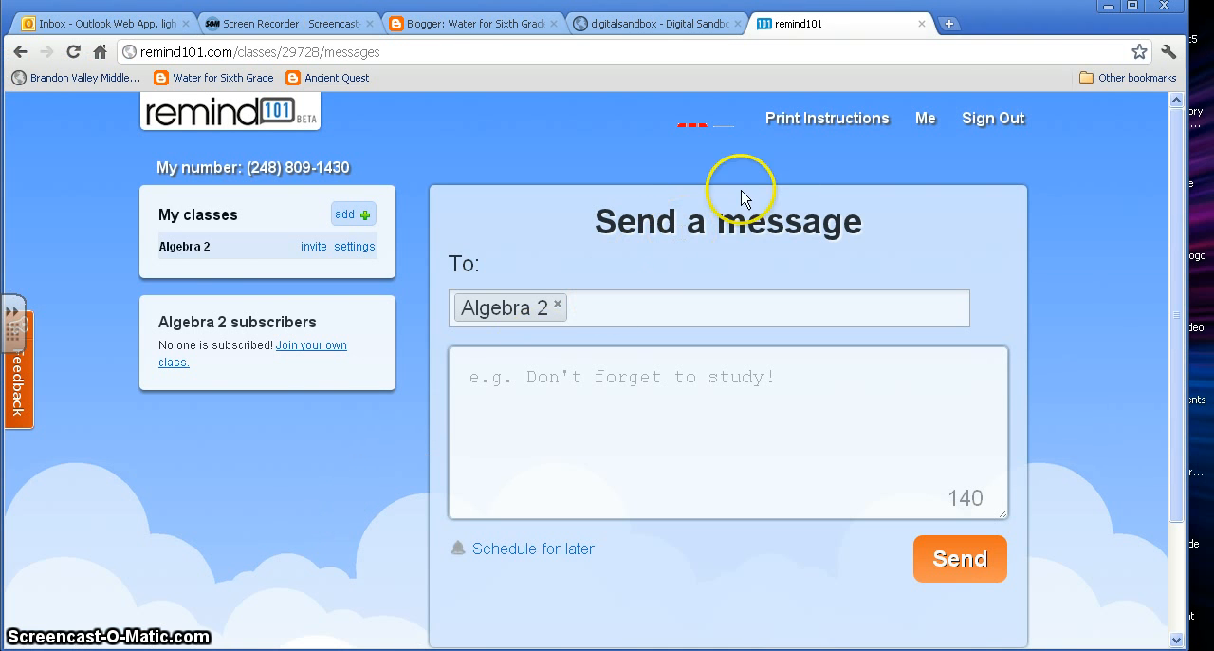
{"action": "left_click", "coordinate": [841, 121]}
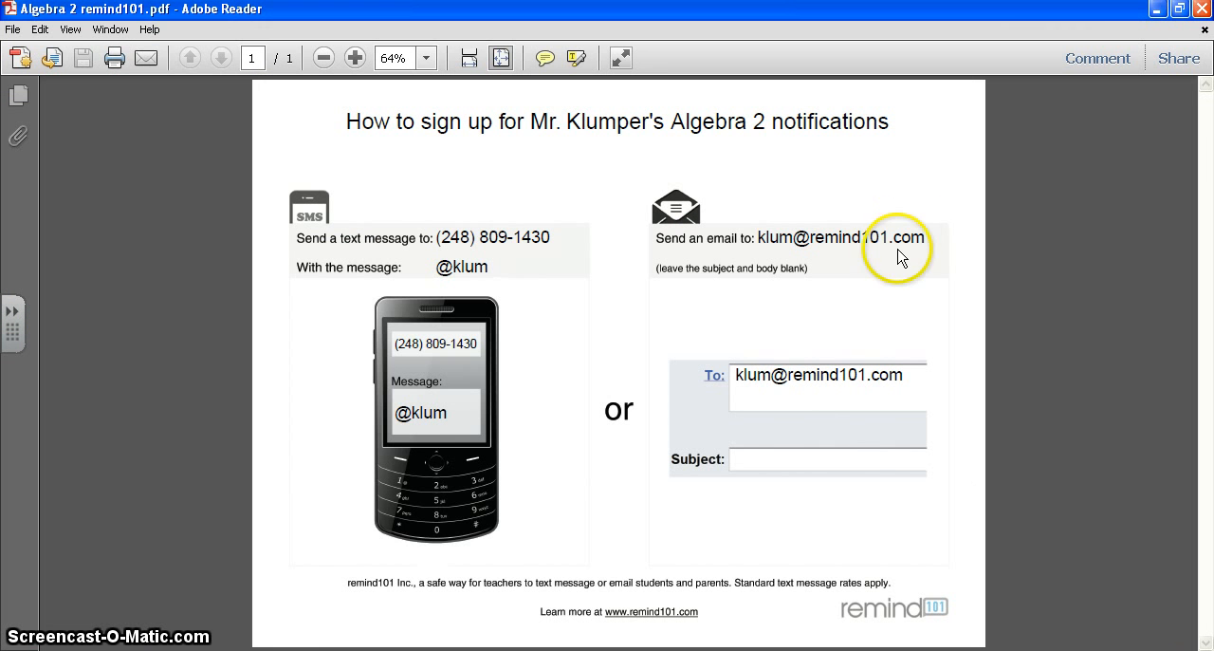
{"action": "left_click", "coordinate": [698, 648]}
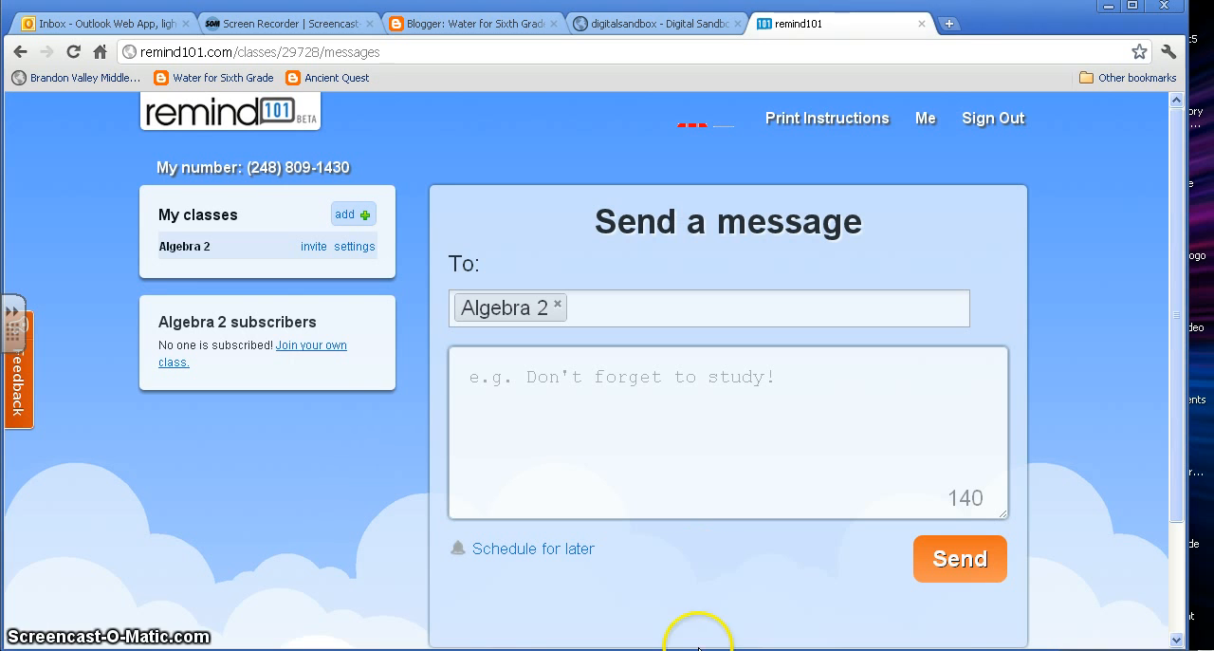
{"action": "left_click", "coordinate": [639, 420]}
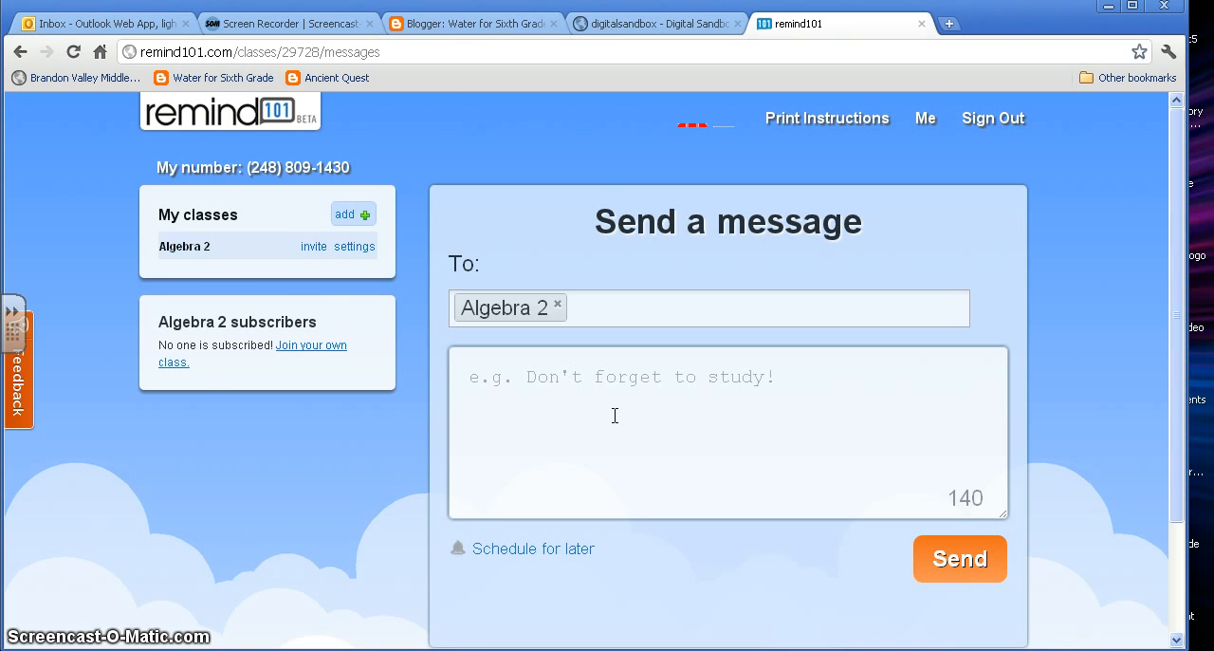
{"action": "left_click", "coordinate": [612, 411]}
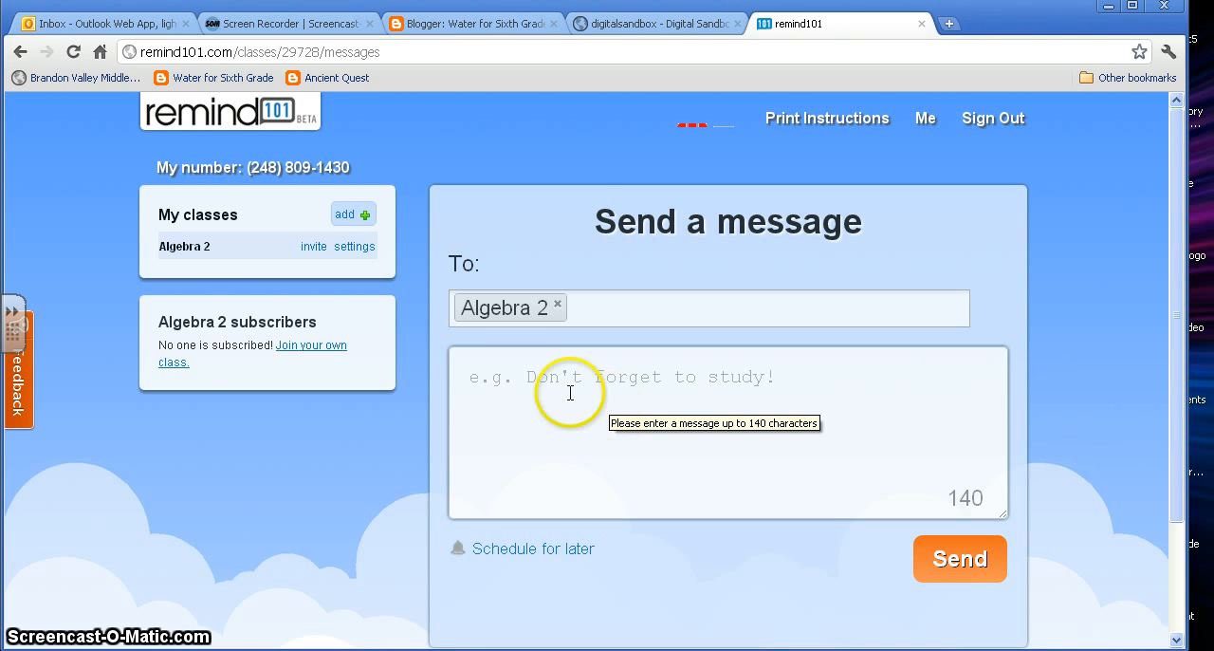